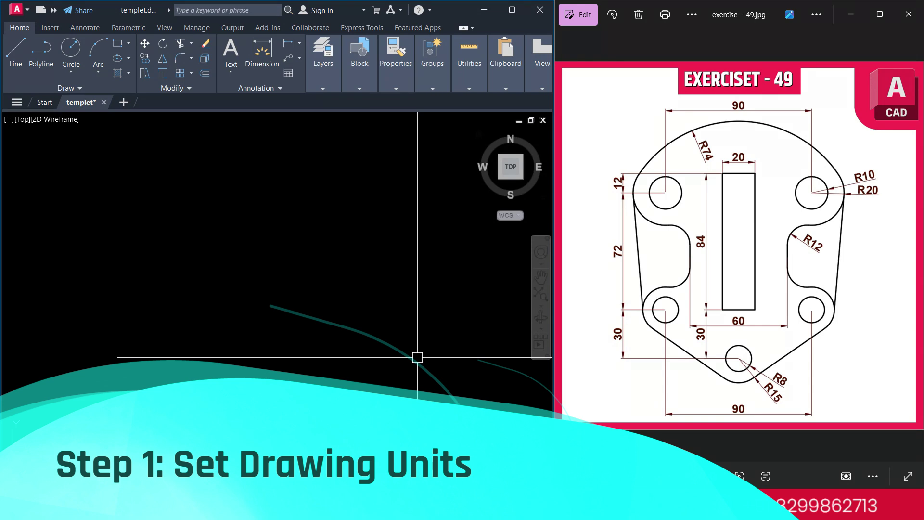
# Step: Set the drawing units to Decimal with 0.00 precision and millimetres as insertion scale
pyautogui.write('un')
pyautogui.press('Return')
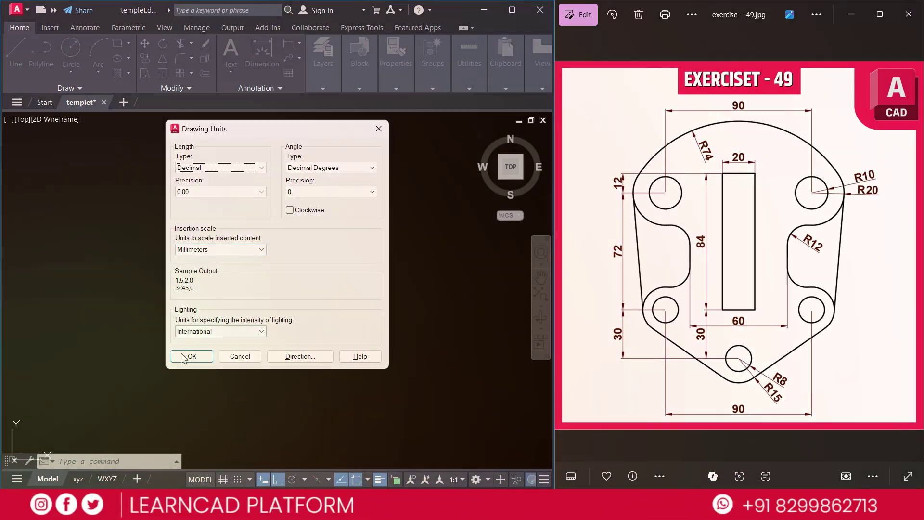
pyautogui.click(187, 355)
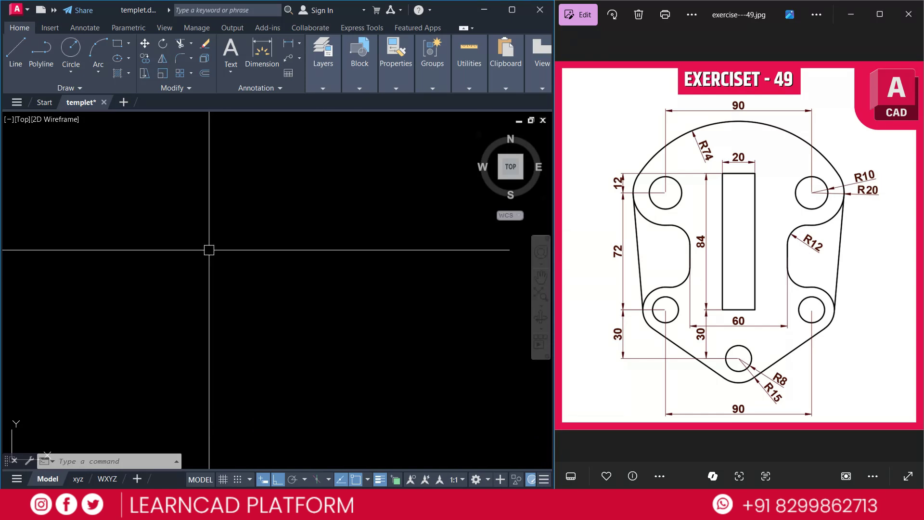
# Step: Draw an upright 20 by 84 rectangle using the RECTANGLE Dimensions option
pyautogui.write('REC')
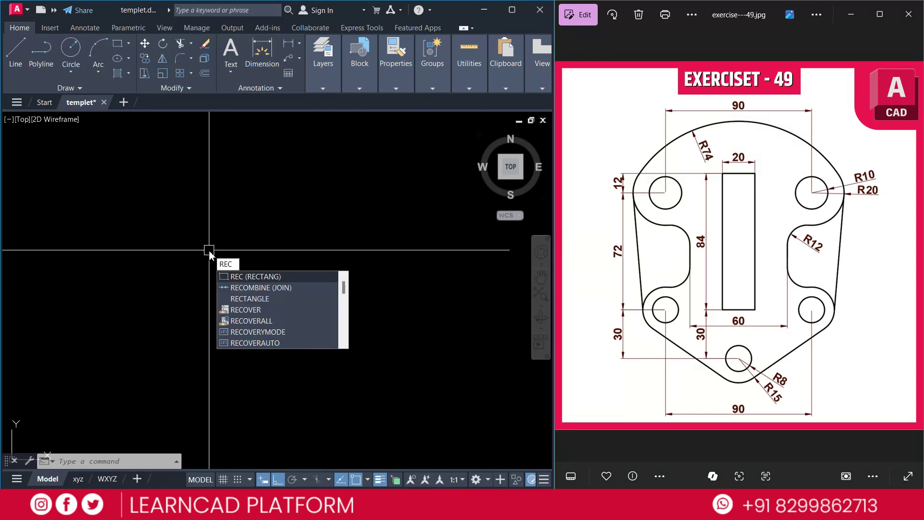
pyautogui.press('Return')
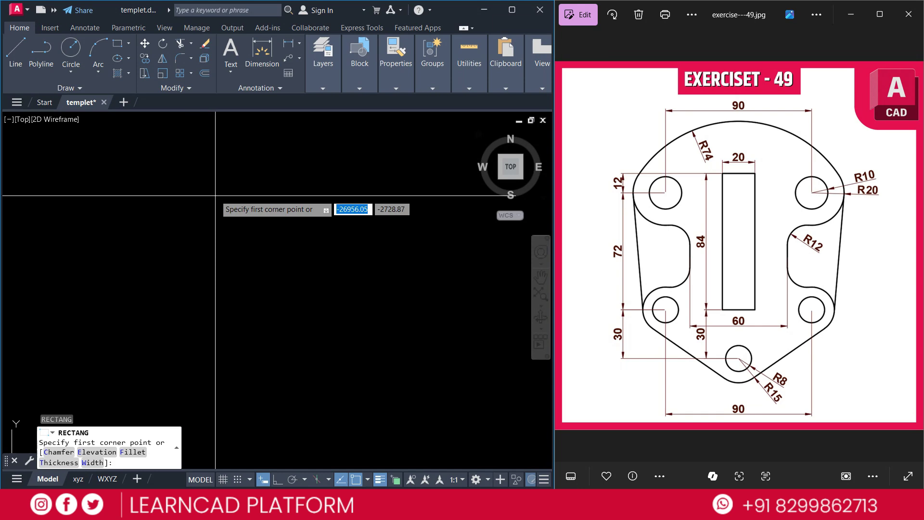
pyautogui.click(219, 194)
pyautogui.write('D')
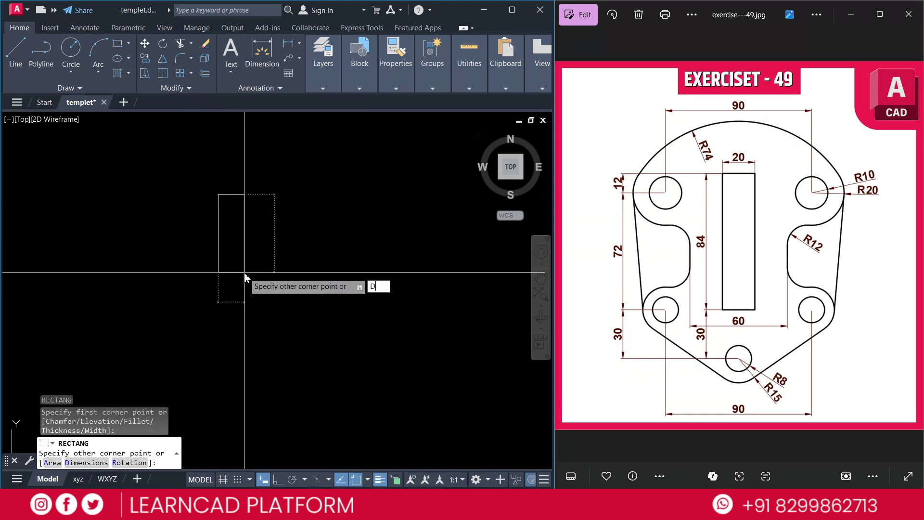
pyautogui.press('Return')
pyautogui.write('20')
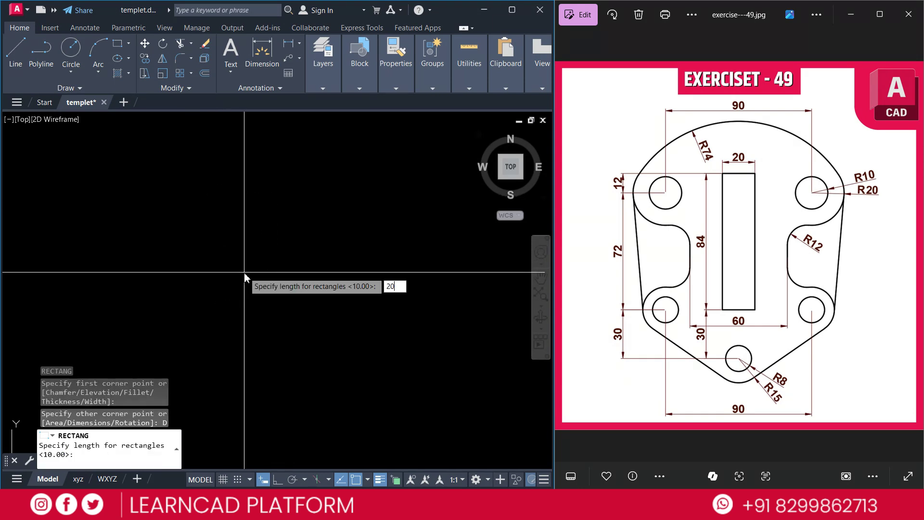
pyautogui.press('Return')
pyautogui.write('84')
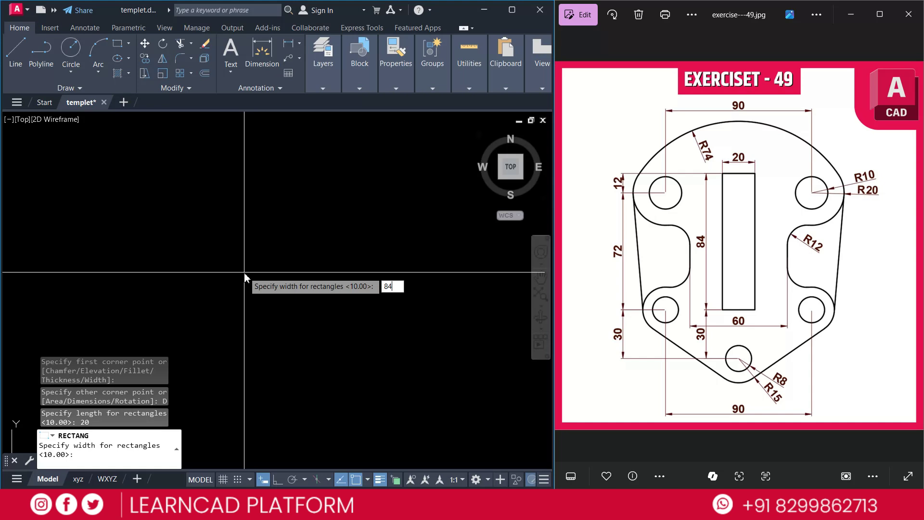
pyautogui.press('Return')
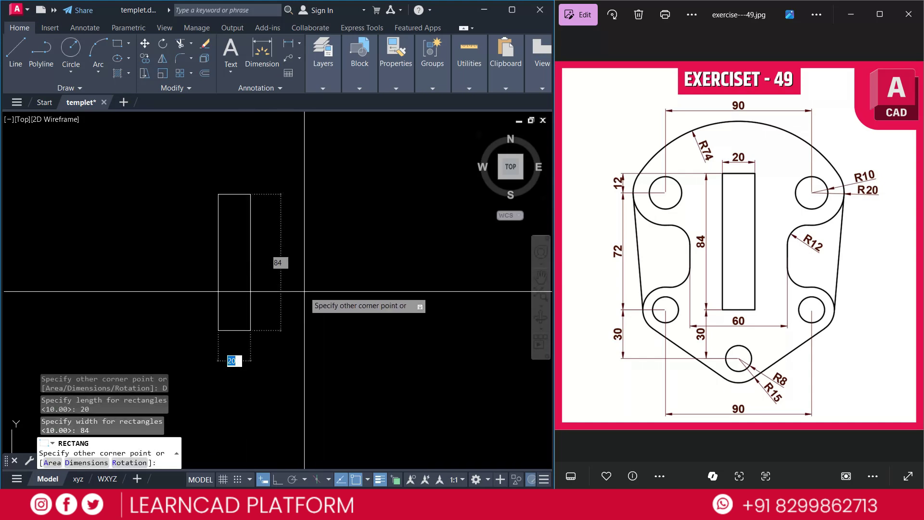
pyautogui.click(305, 291)
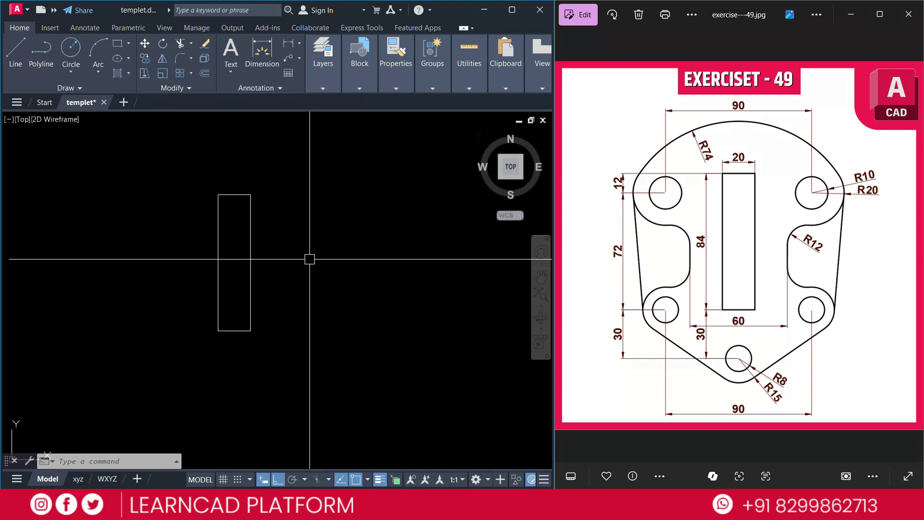
# Step: Draw concentric R8 and R15 circles centred on the rectangle's bottom midpoint
pyautogui.write('c')
pyautogui.press('Return')
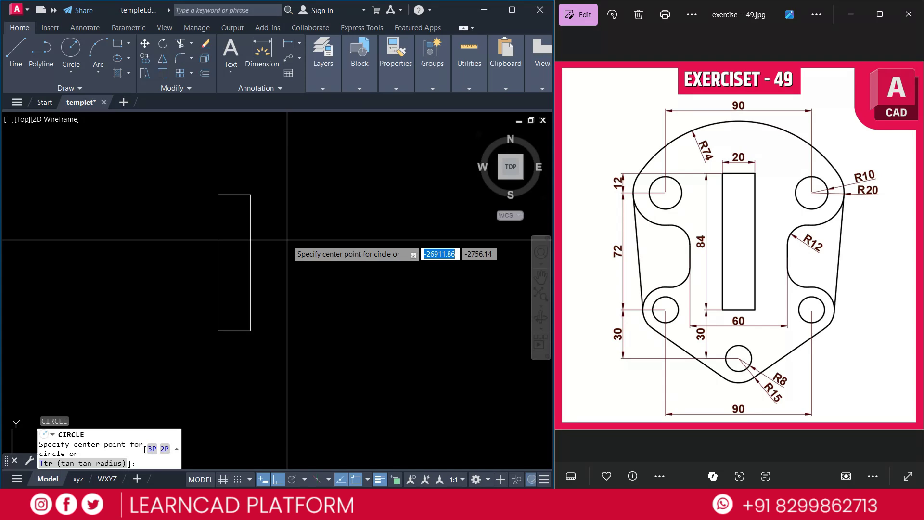
pyautogui.click(234, 263)
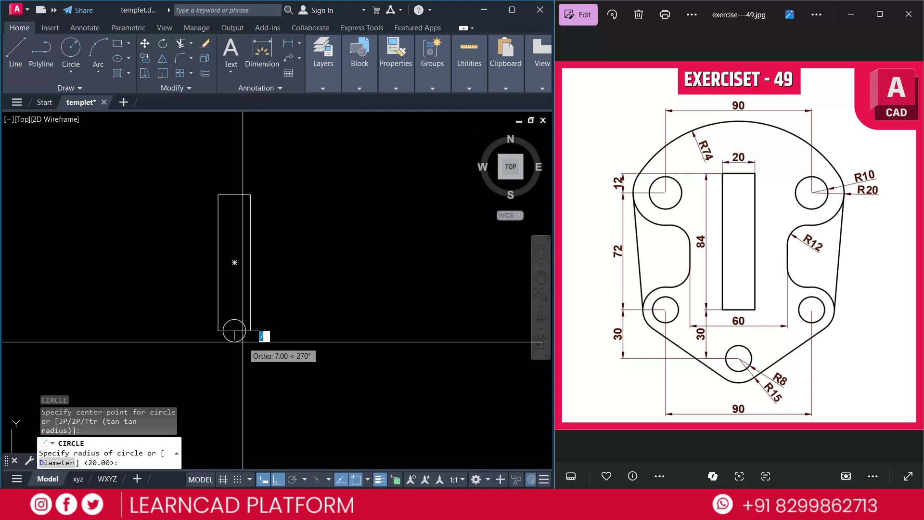
pyautogui.write('8')
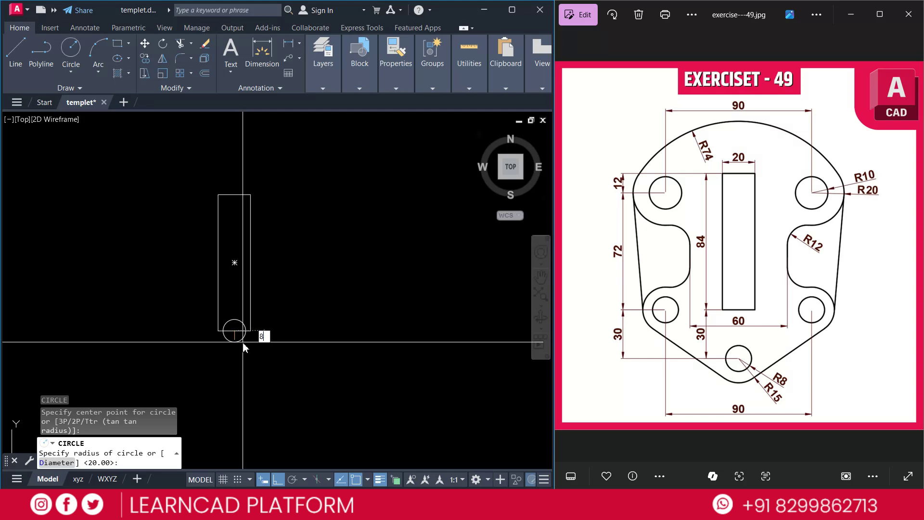
pyautogui.press('Return')
pyautogui.press('Return')
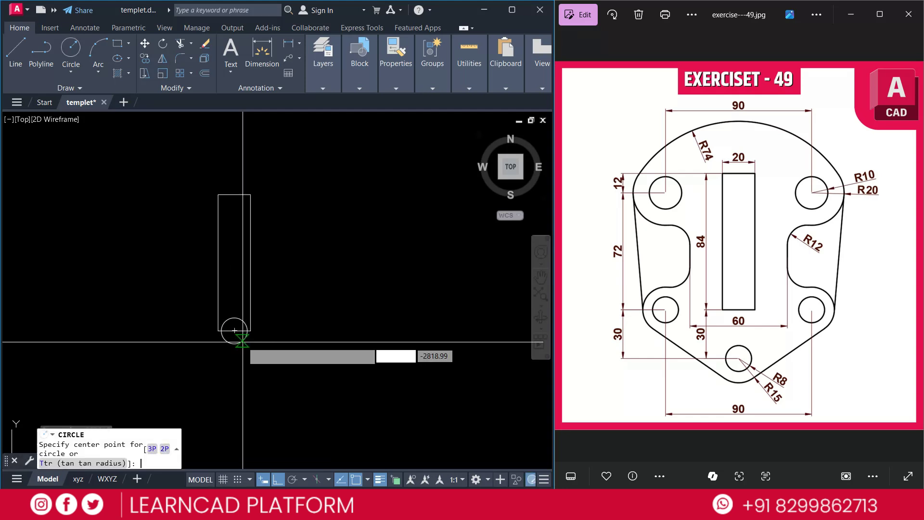
pyautogui.click(235, 331)
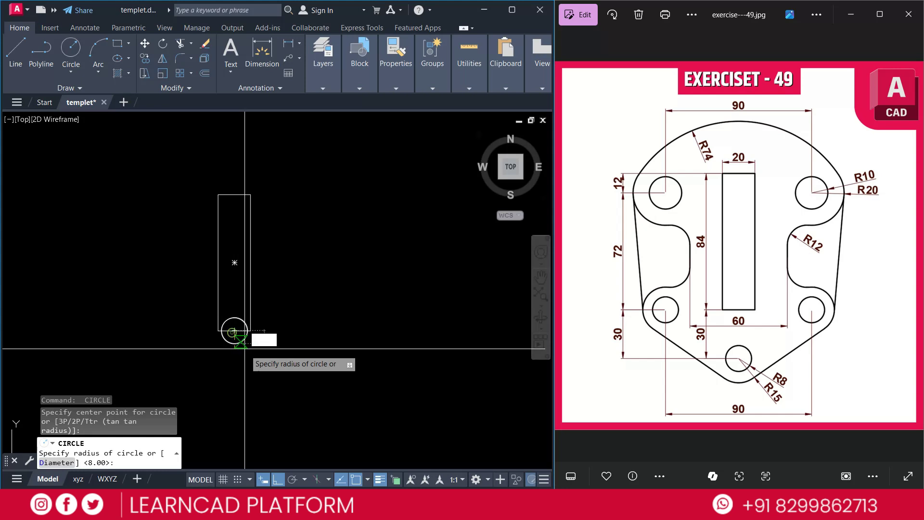
pyautogui.write('15')
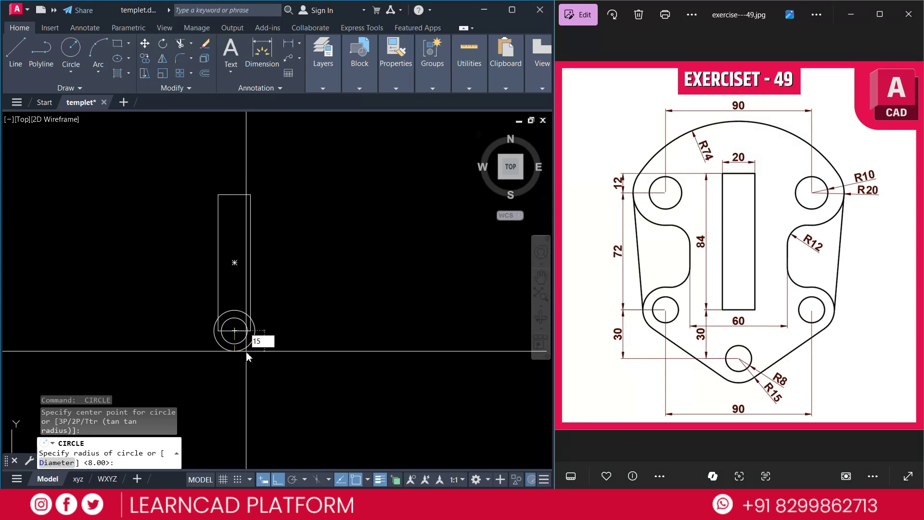
pyautogui.press('Return')
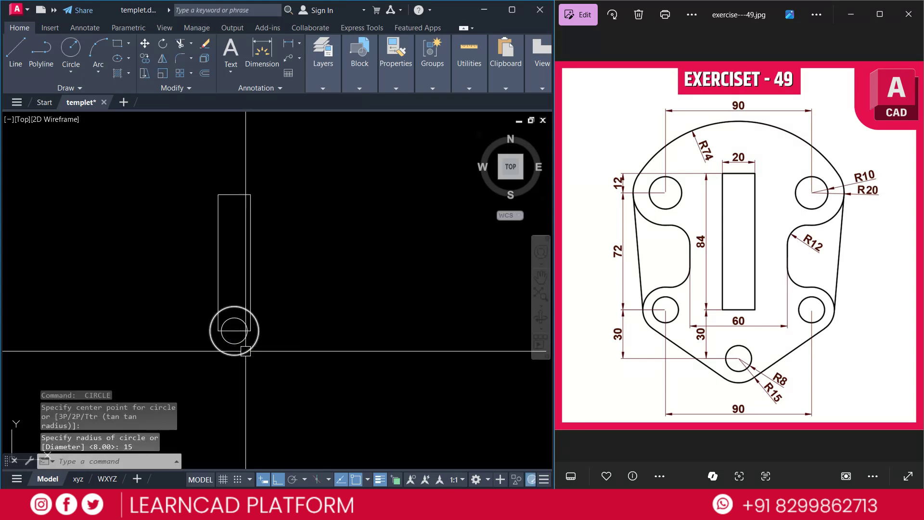
# Step: Move both circles 30 units straight down
pyautogui.click(187, 284)
pyautogui.click(312, 386)
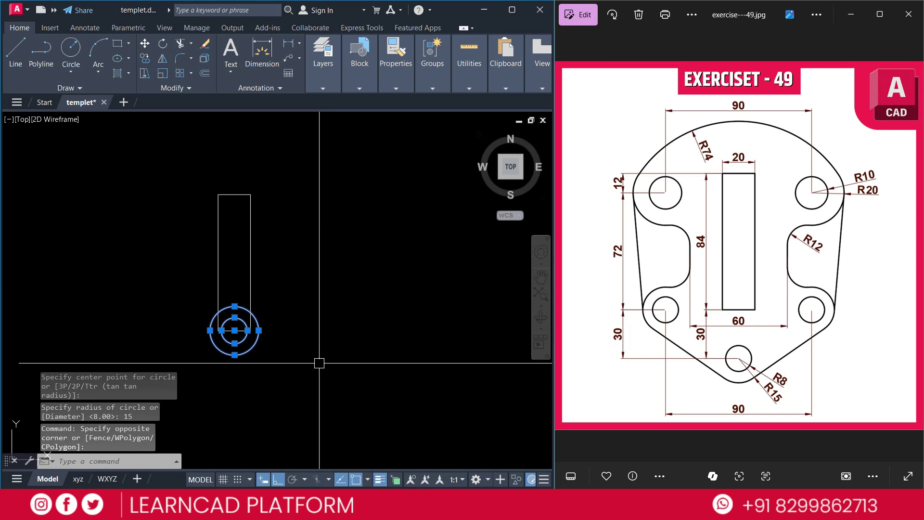
pyautogui.write('M')
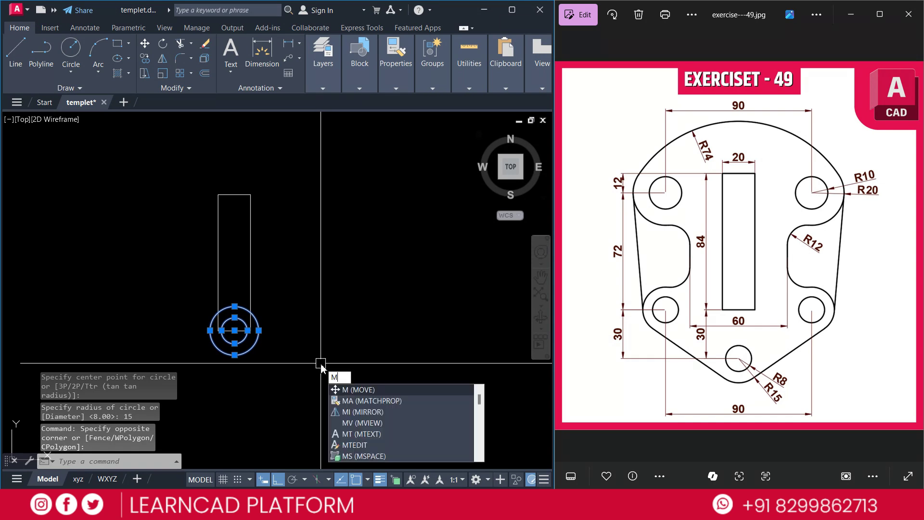
pyautogui.press('Return')
pyautogui.click(344, 269)
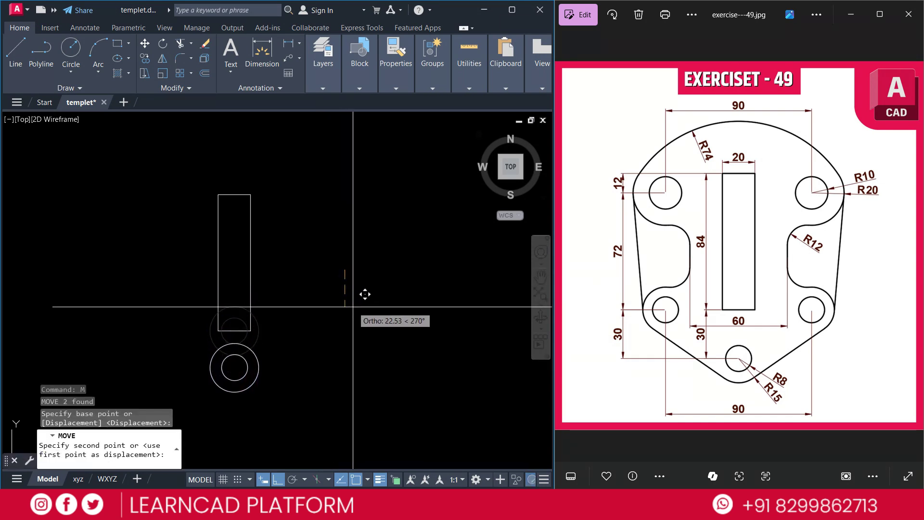
pyautogui.write('30')
pyautogui.press('Return')
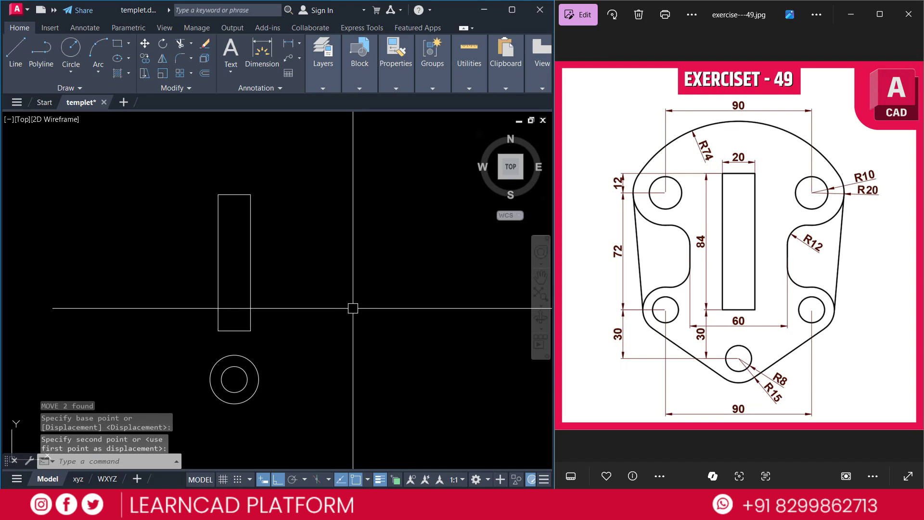
pyautogui.moveTo(316, 291); pyautogui.dragTo(371, 288, button='middle')
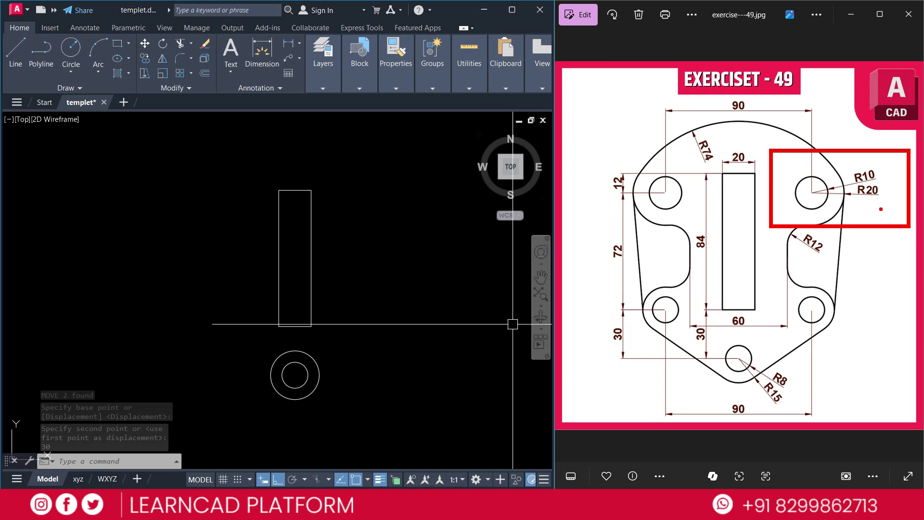
pyautogui.moveTo(850, 167); pyautogui.dragTo(882, 159)
# Step: Draw concentric R10 and R20 circles centred on the rectangle's top midpoint
pyautogui.press('Escape')
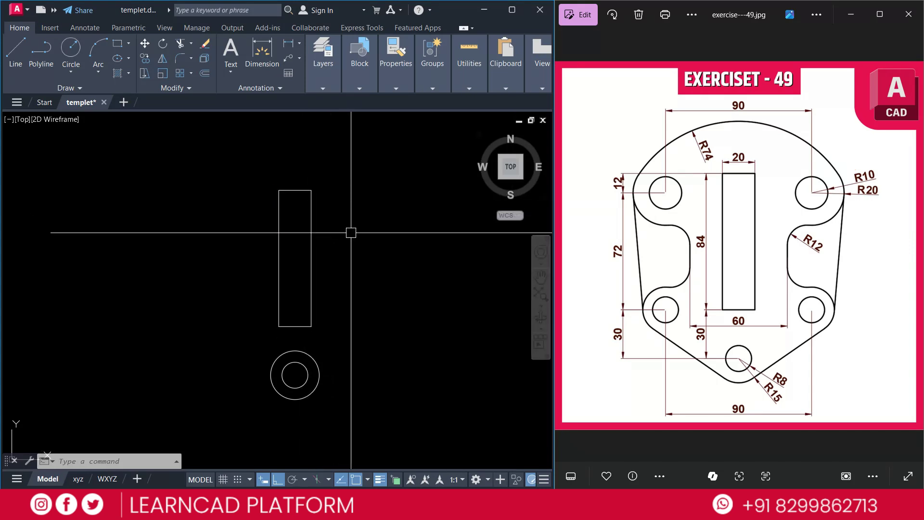
pyautogui.write('c')
pyautogui.press('Return')
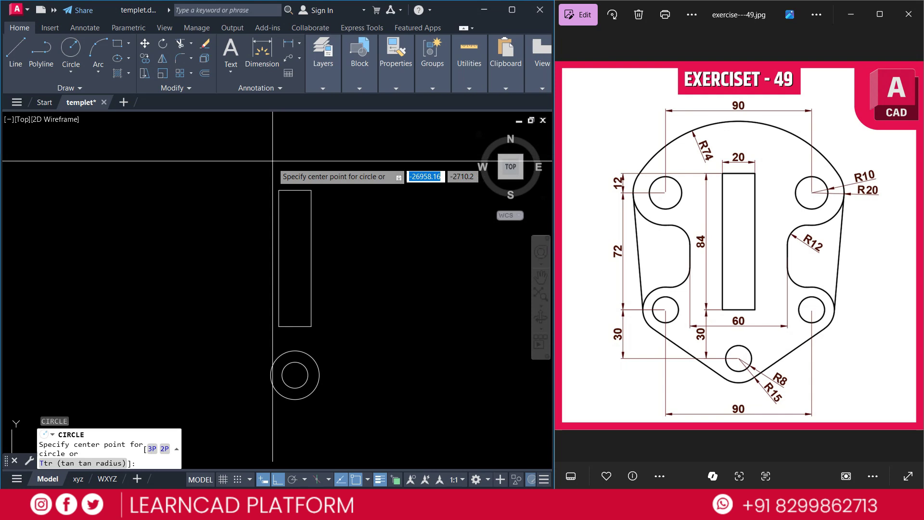
pyautogui.click(295, 190)
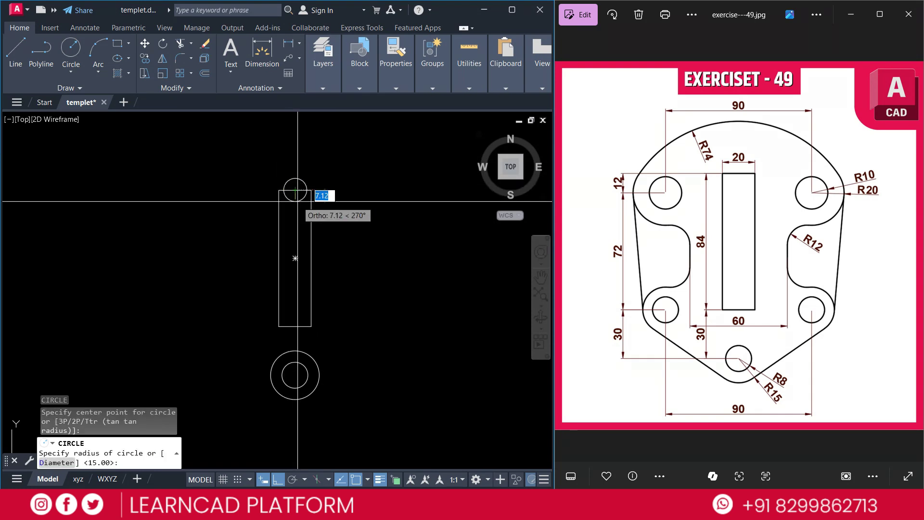
pyautogui.write('10')
pyautogui.press('Return')
pyautogui.press('Return')
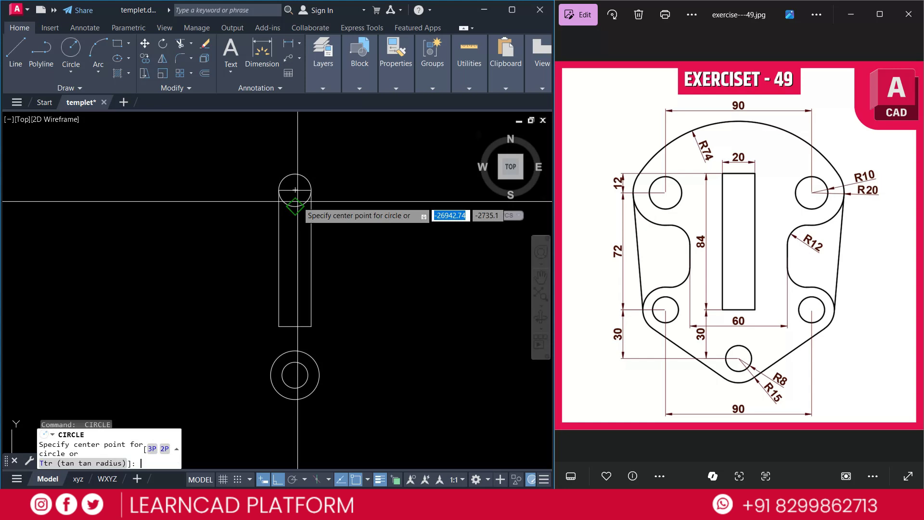
pyautogui.click(295, 189)
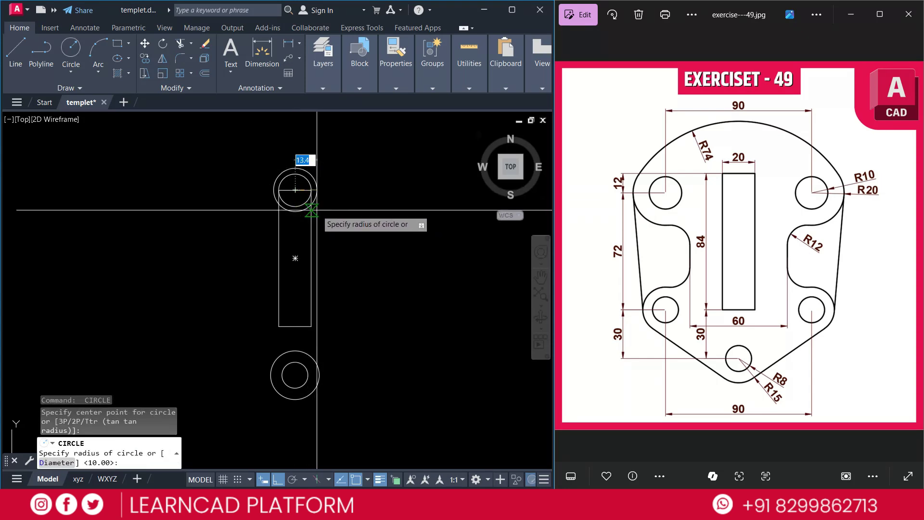
pyautogui.write('20')
pyautogui.press('Return')
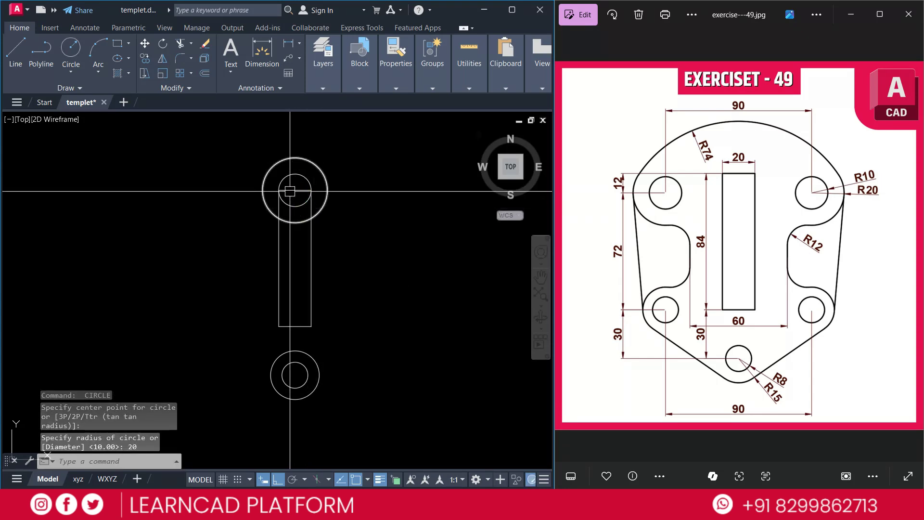
# Step: Move the two top circles 45 units to the right
pyautogui.click(251, 145)
pyautogui.click(360, 243)
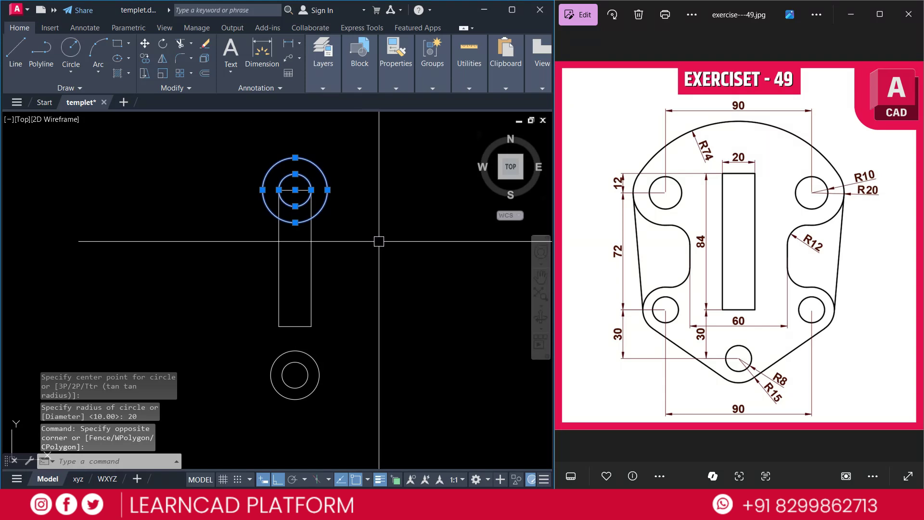
pyautogui.write('m')
pyautogui.press('Return')
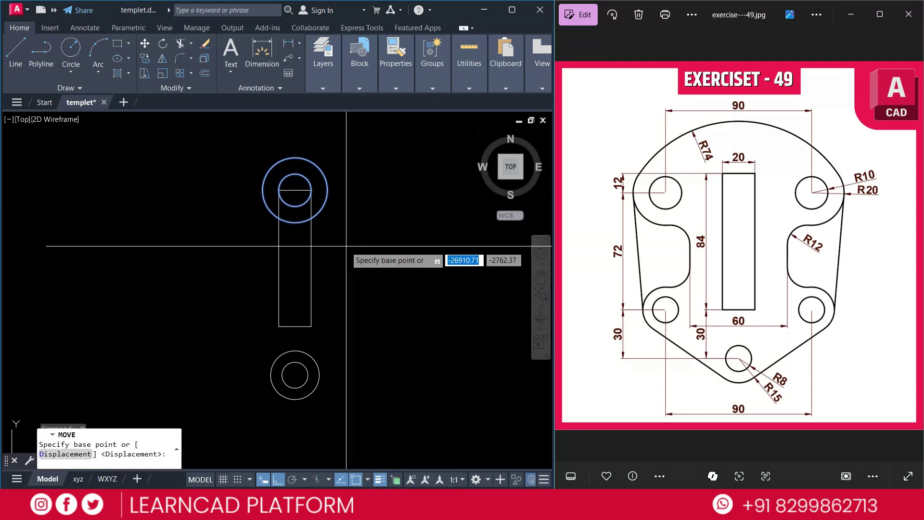
pyautogui.click(339, 247)
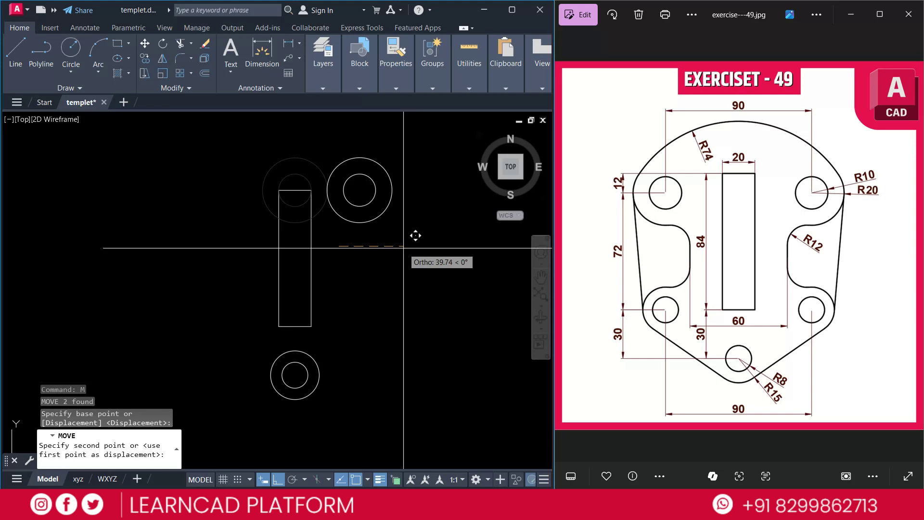
pyautogui.write('45')
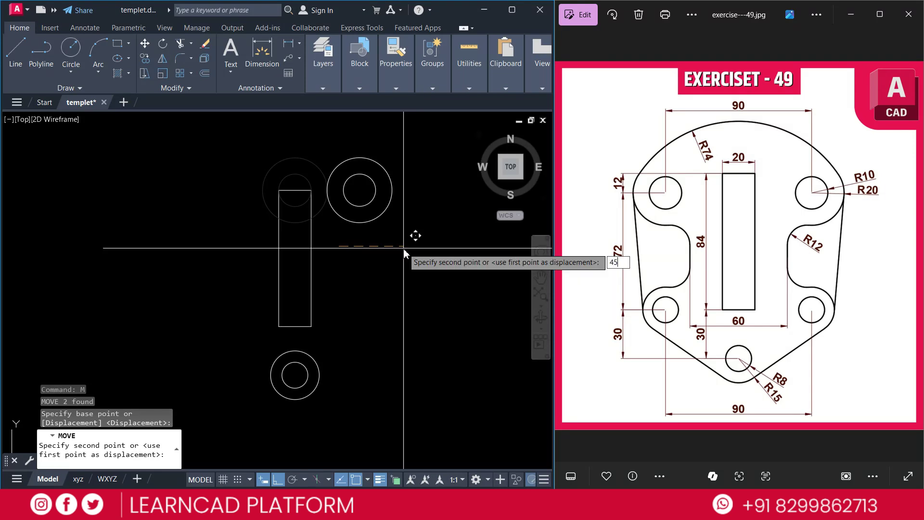
pyautogui.press('Return')
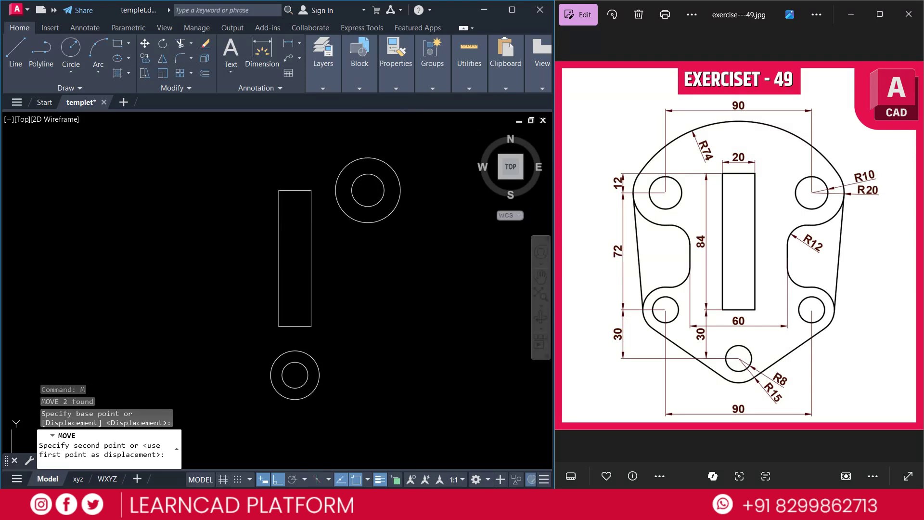
# Step: Move the same circles 12 units down using the Previous selection
pyautogui.press('Escape')
pyautogui.press('Escape')
pyautogui.press('Escape')
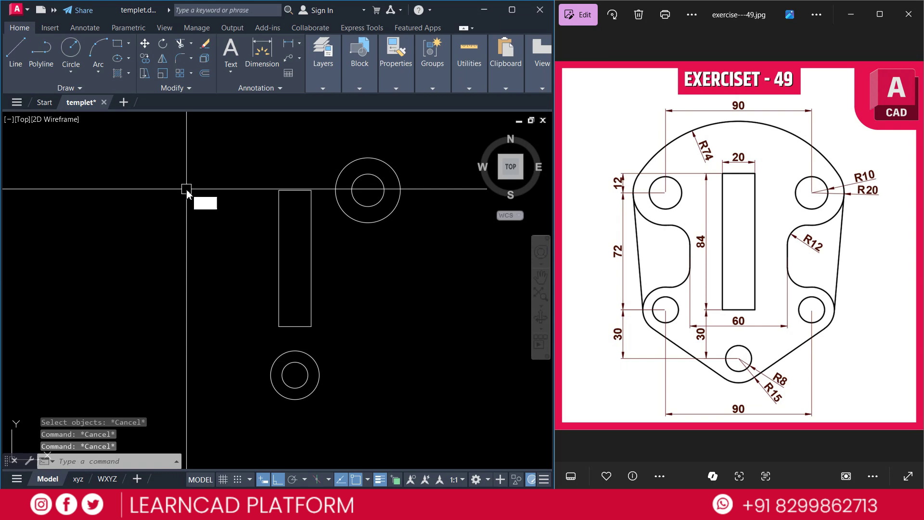
pyautogui.write('M')
pyautogui.press('Return')
pyautogui.write('P')
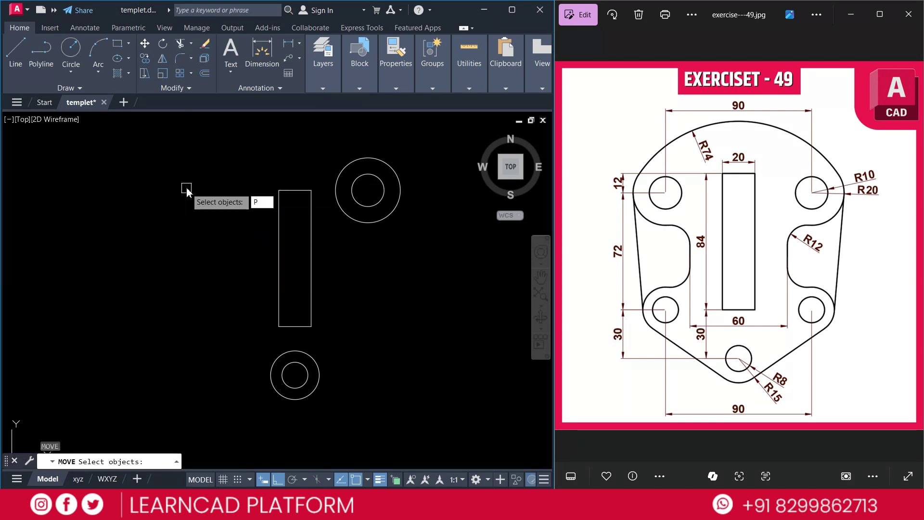
pyautogui.press('Return')
pyautogui.press('Return')
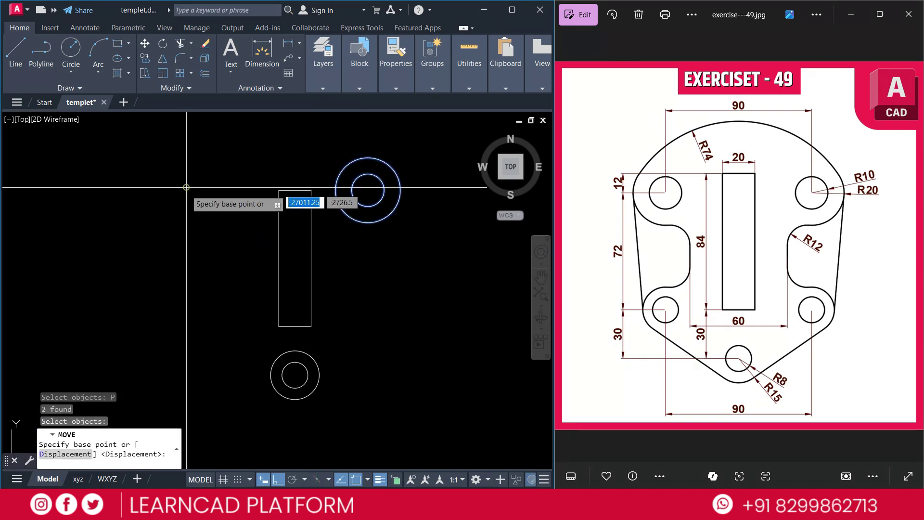
pyautogui.click(184, 189)
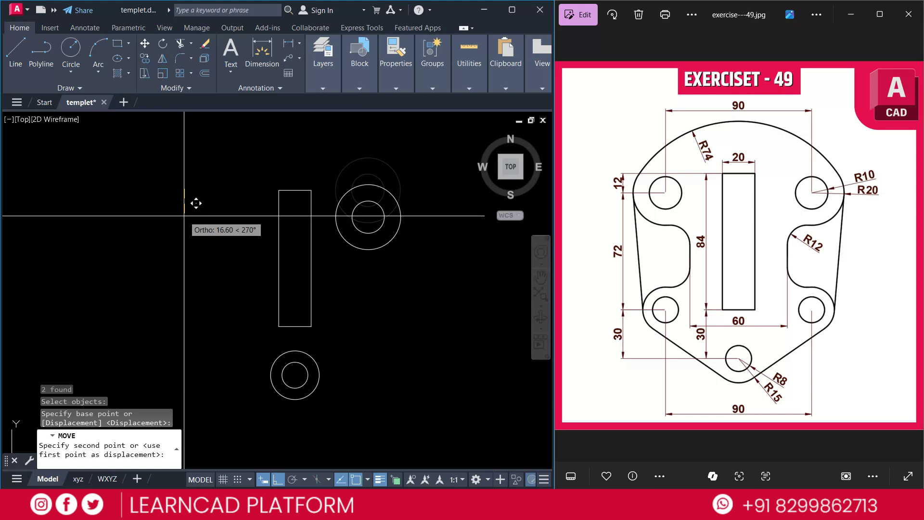
pyautogui.write('12')
pyautogui.press('Return')
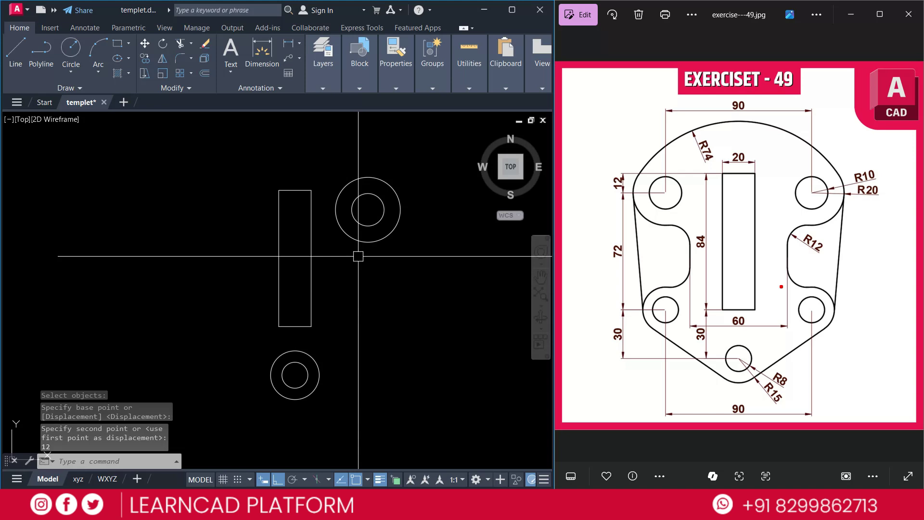
# Step: Mark the lower-right hole and its centre on the reference image
pyautogui.moveTo(780, 282)
pyautogui.mouseDown()
pyautogui.moveTo(850, 339)
pyautogui.moveTo(819, 319)
pyautogui.moveTo(885, 330)
pyautogui.mouseUp()
pyautogui.click(828, 307)
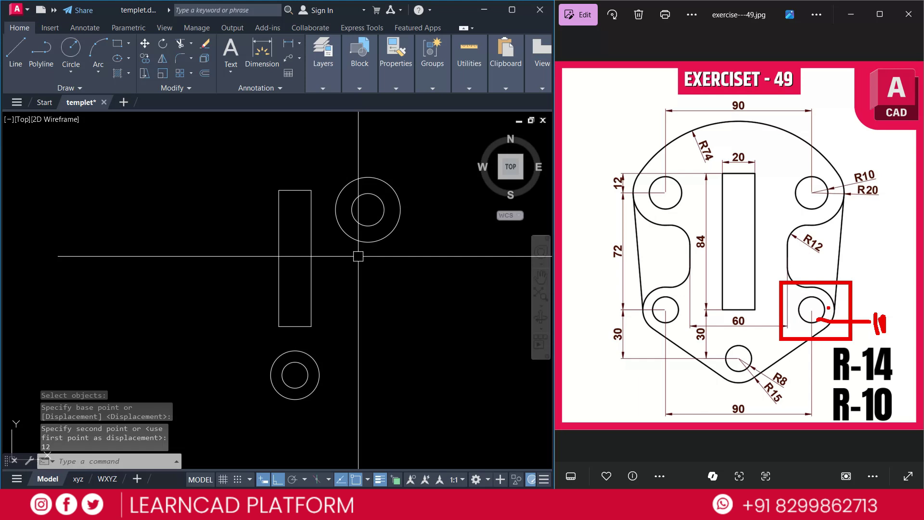
pyautogui.moveTo(828, 305); pyautogui.dragTo(878, 286)
pyautogui.press('Escape')
pyautogui.press('Escape')
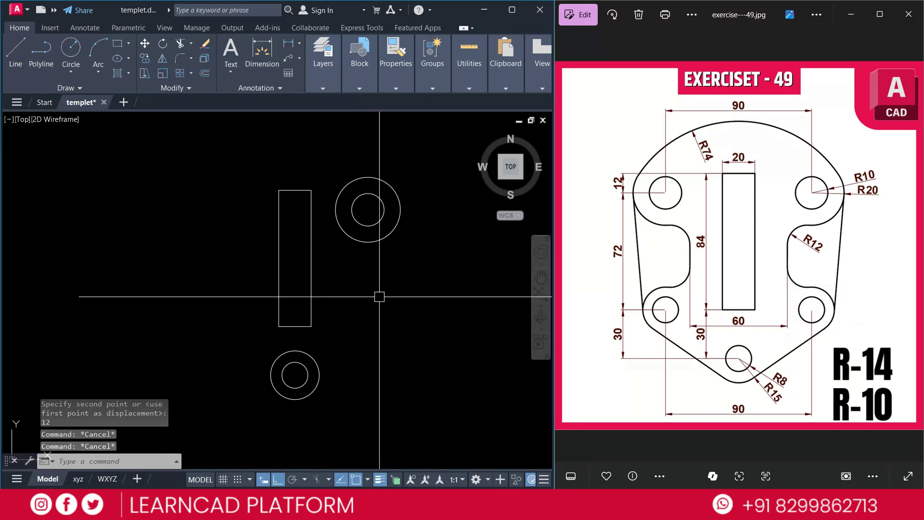
# Step: Draw an R10 circle centred on the rectangle's bottom midpoint
pyautogui.write('C')
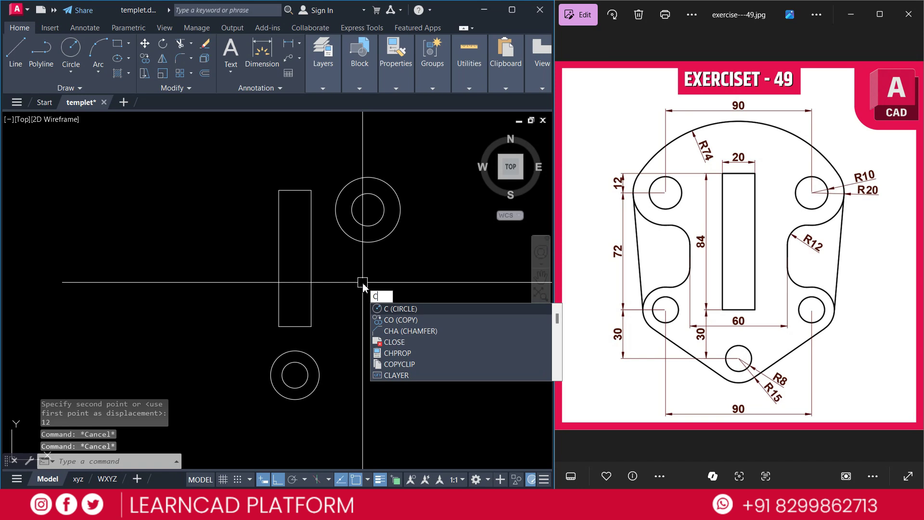
pyautogui.press('Return')
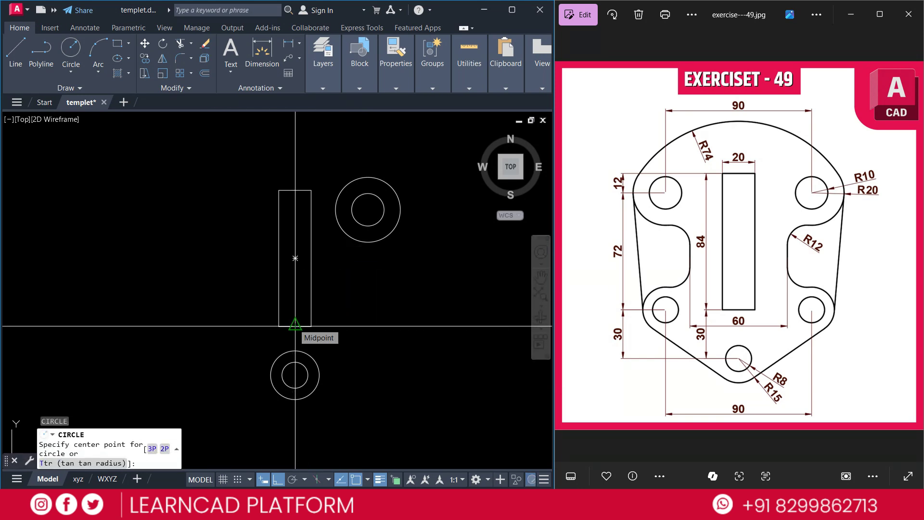
pyautogui.click(295, 326)
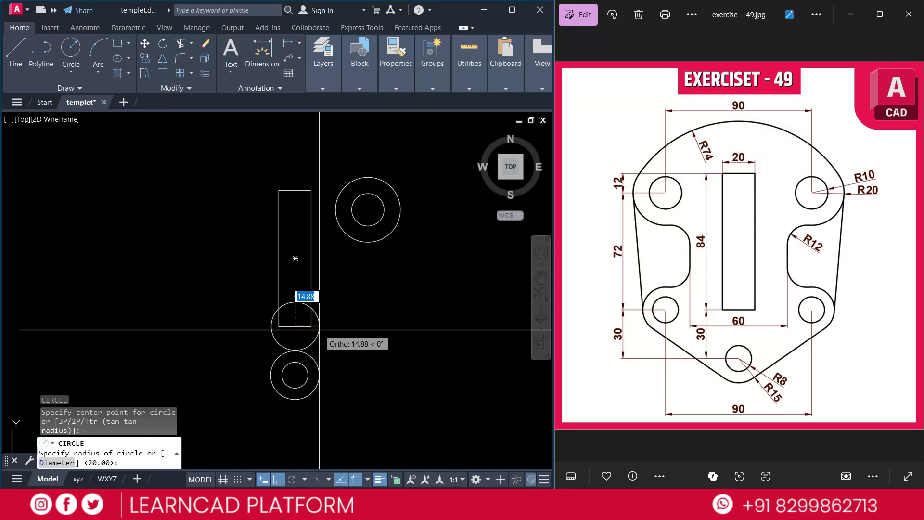
pyautogui.write('10')
pyautogui.press('Return')
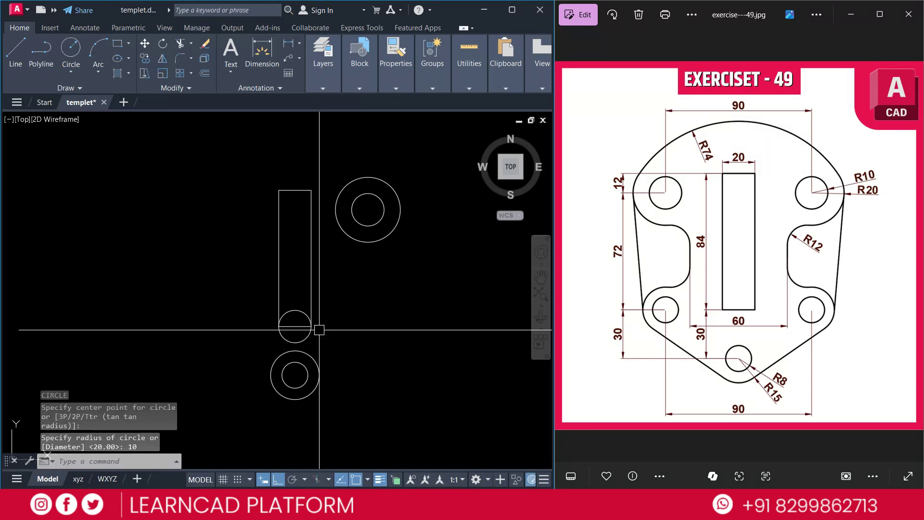
# Step: Select the new R10 circle and begin moving it from a base point
pyautogui.click(311, 329)
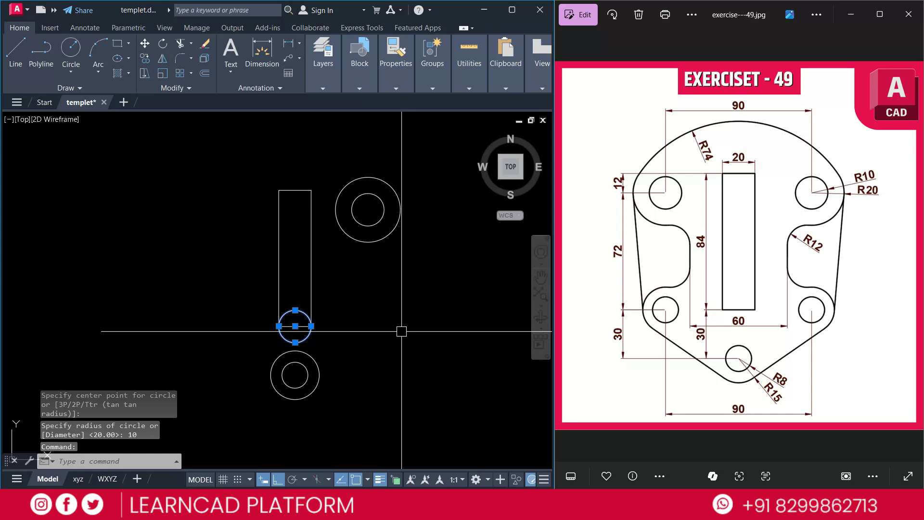
pyautogui.write('M')
pyautogui.press('Return')
pyautogui.click(357, 304)
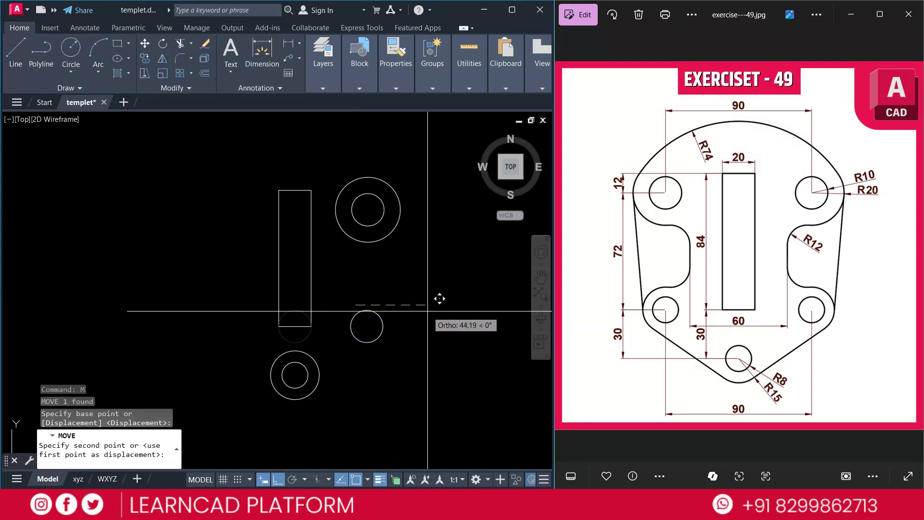
# Step: Finish moving the small circle 45 units right and note its radius on the reference image
pyautogui.write('45')
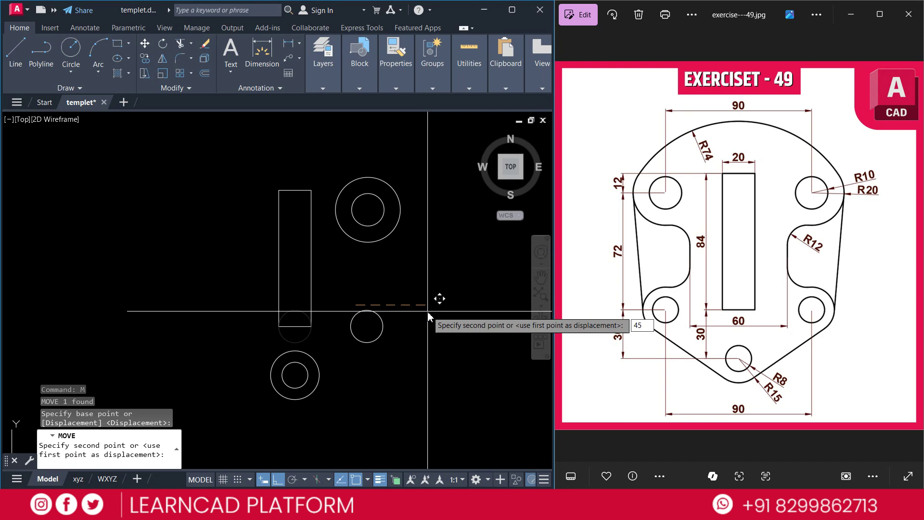
pyautogui.press('Return')
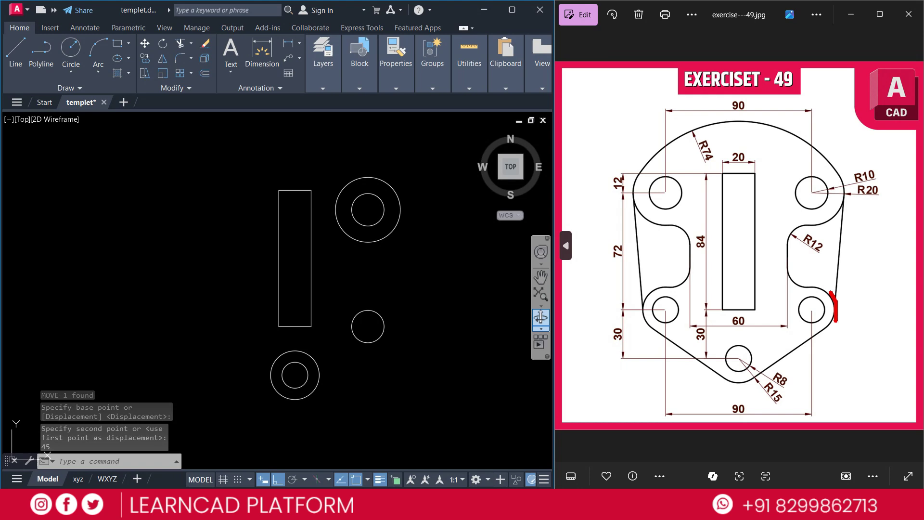
pyautogui.moveTo(836, 320); pyautogui.dragTo(831, 327)
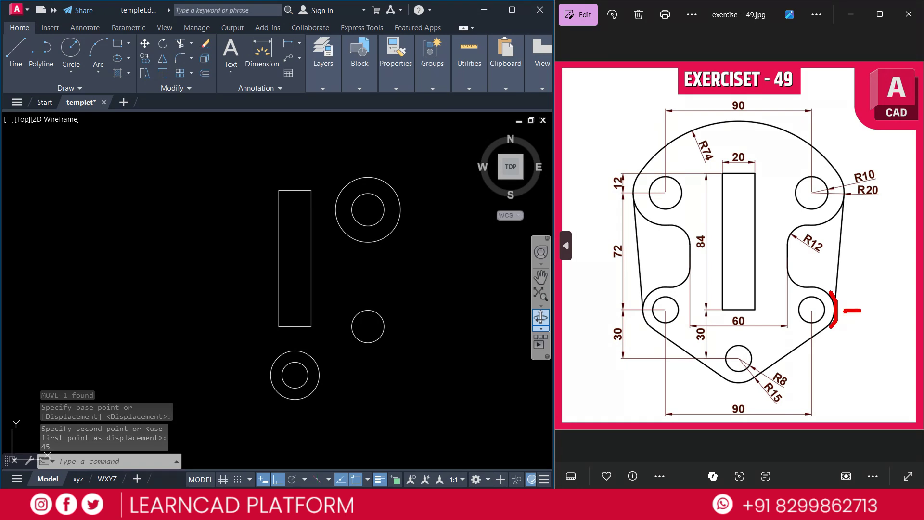
pyautogui.moveTo(871, 301)
pyautogui.mouseDown()
pyautogui.moveTo(871, 319)
pyautogui.moveTo(893, 303)
pyautogui.mouseUp()
pyautogui.press('Escape')
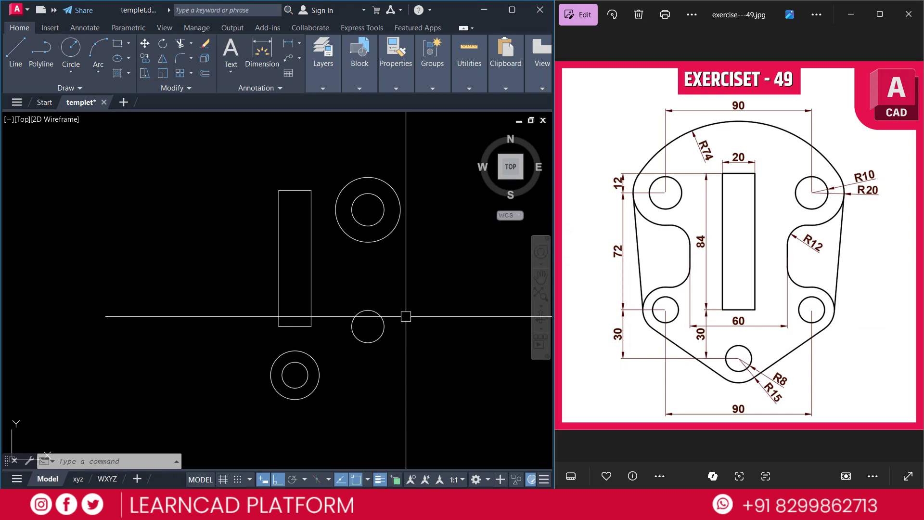
# Step: Draw a concentric R14 circle around the small circle
pyautogui.write('c')
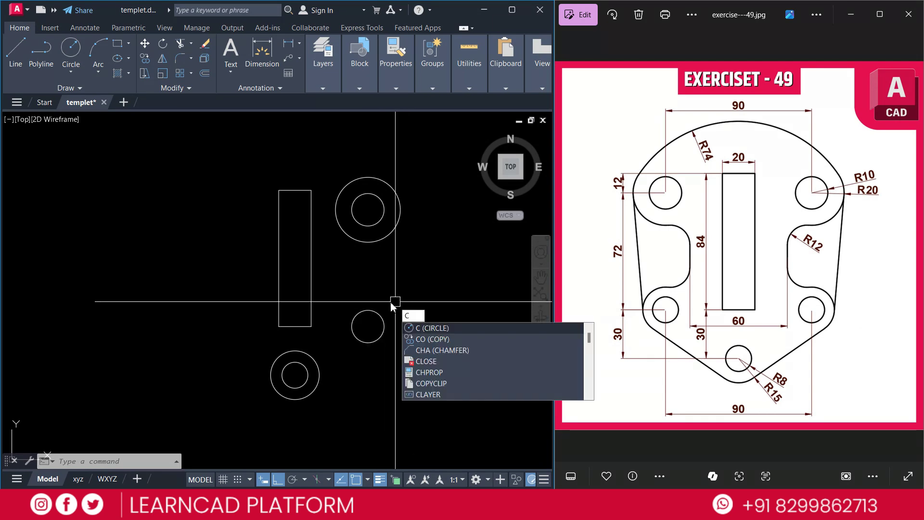
pyautogui.press('Return')
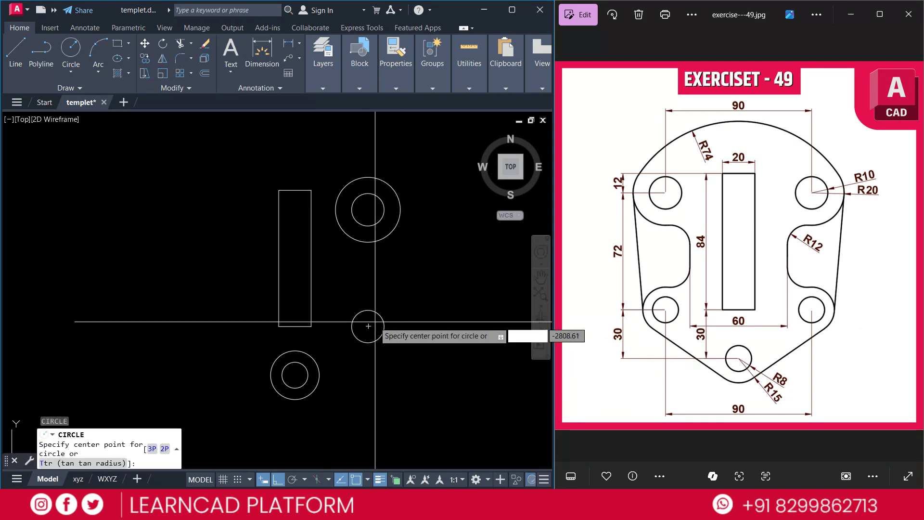
pyautogui.click(368, 326)
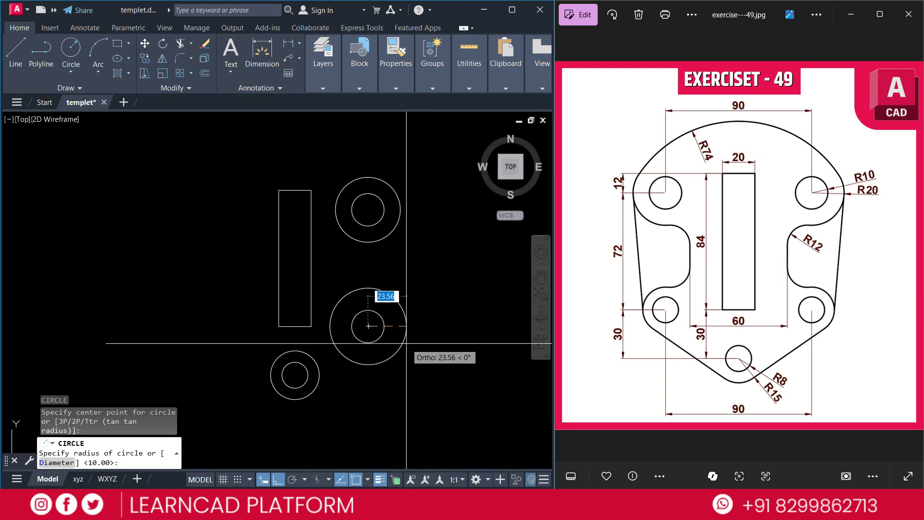
pyautogui.write('14')
pyautogui.press('Return')
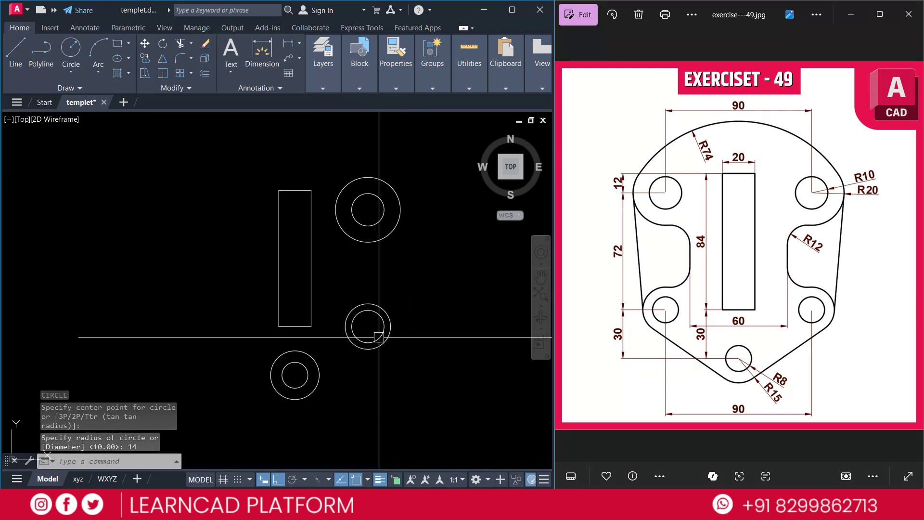
# Step: Change the inner circle's radius from 10 to 8 in Properties
pyautogui.click(362, 326)
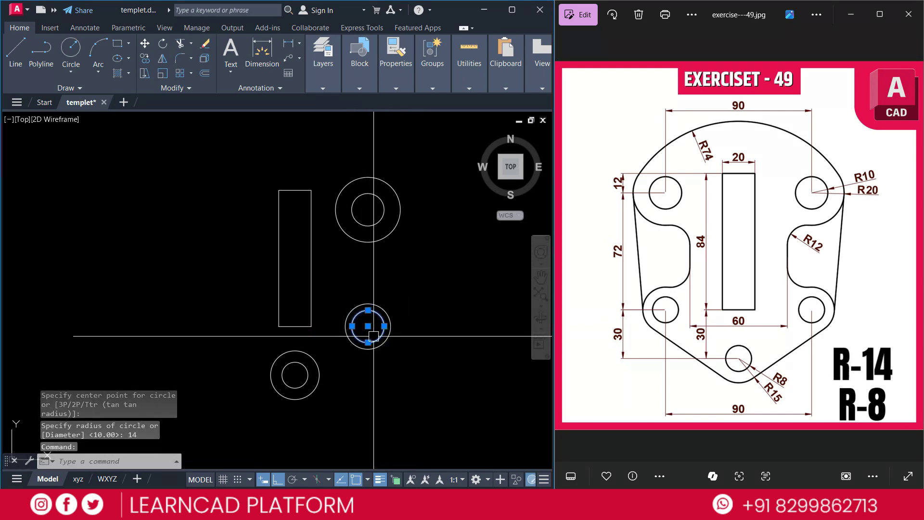
pyautogui.rightClick(382, 265)
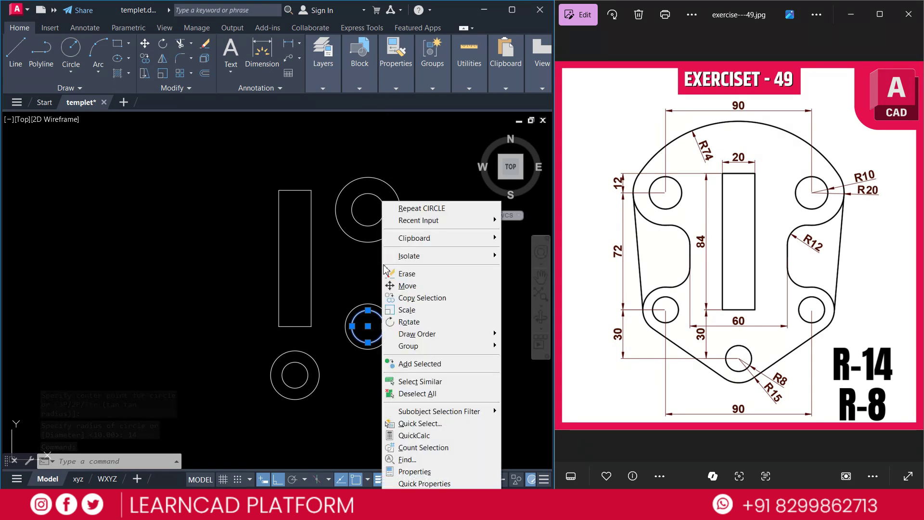
pyautogui.click(423, 475)
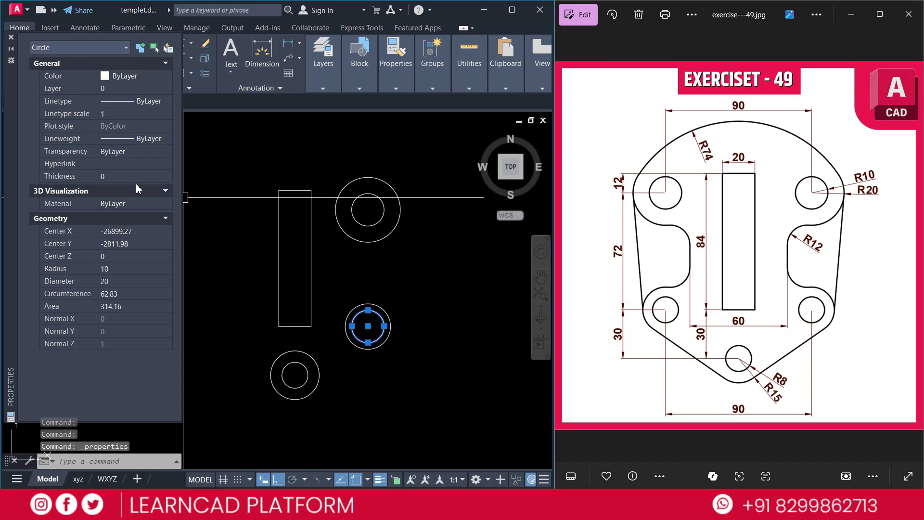
pyautogui.click(135, 270)
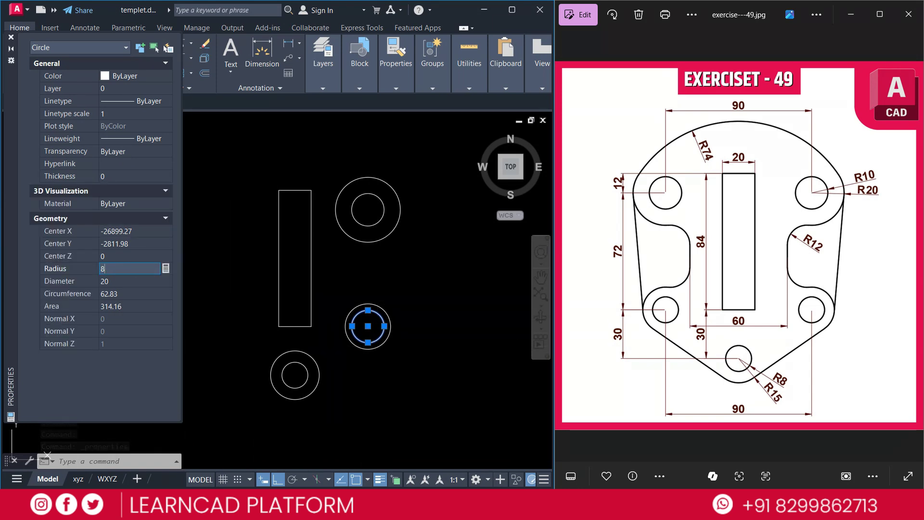
pyautogui.write('8')
pyautogui.press('Tab')
pyautogui.click(11, 38)
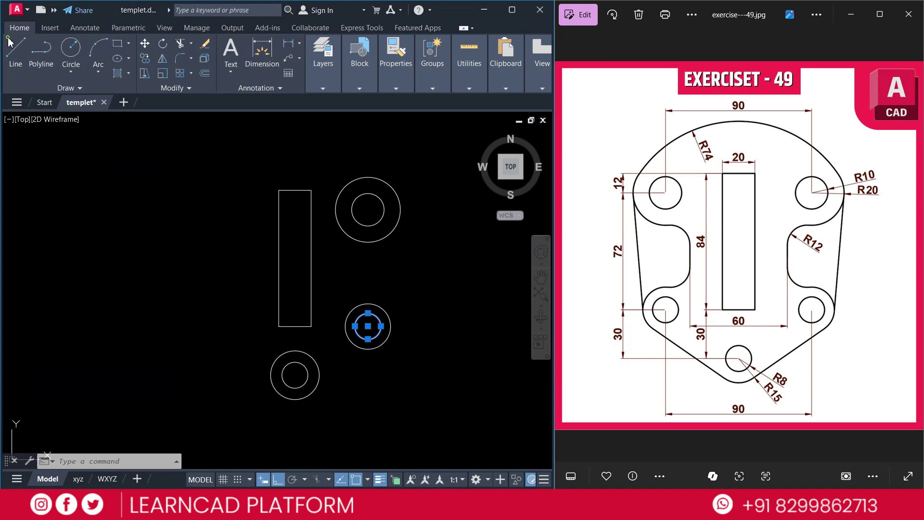
pyautogui.press('Escape')
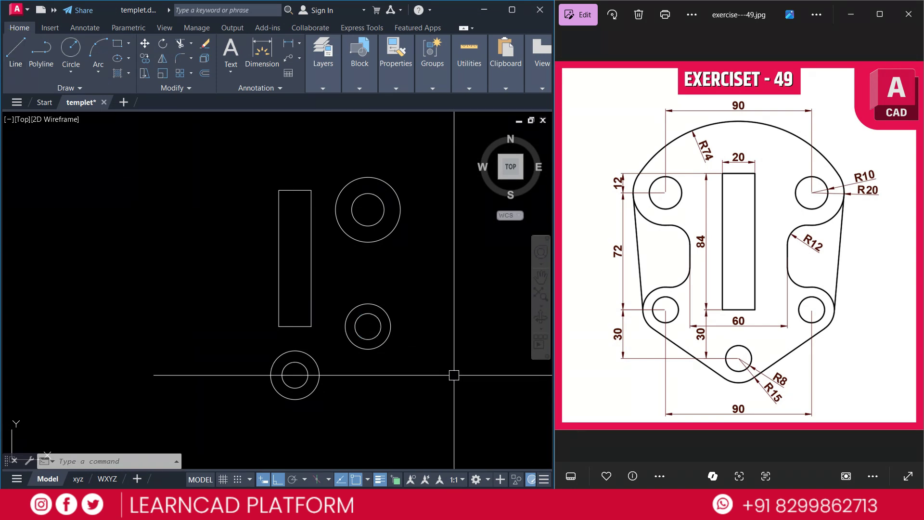
pyautogui.moveTo(766, 373); pyautogui.dragTo(801, 339)
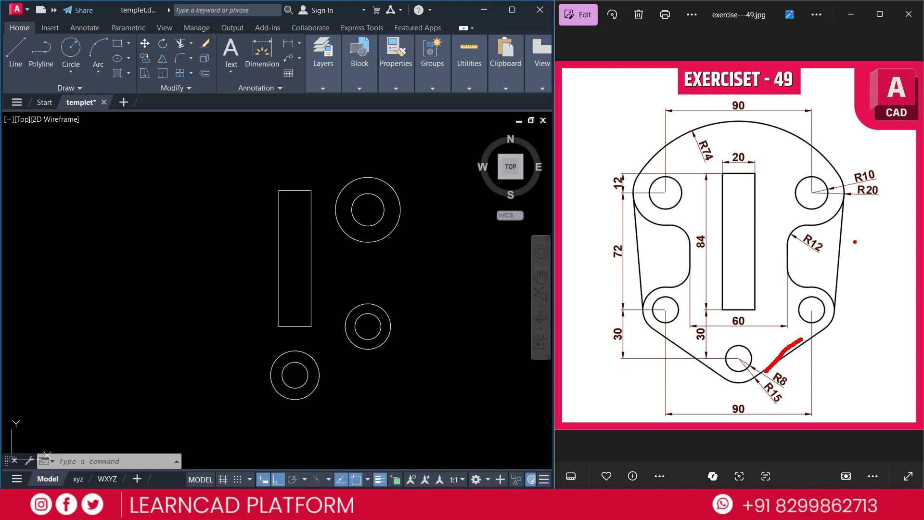
pyautogui.moveTo(843, 208); pyautogui.dragTo(843, 260)
pyautogui.moveTo(808, 229); pyautogui.dragTo(825, 223)
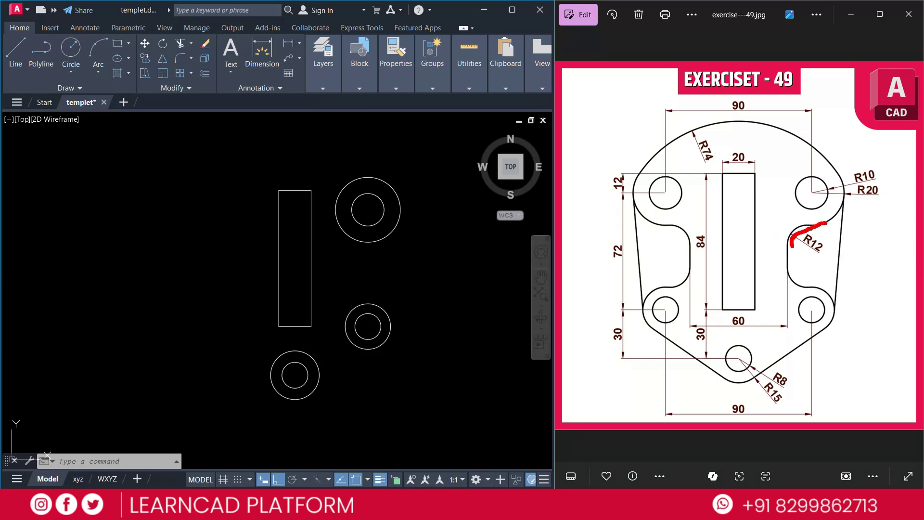
pyautogui.moveTo(781, 271); pyautogui.dragTo(799, 289)
pyautogui.moveTo(844, 207); pyautogui.dragTo(846, 300)
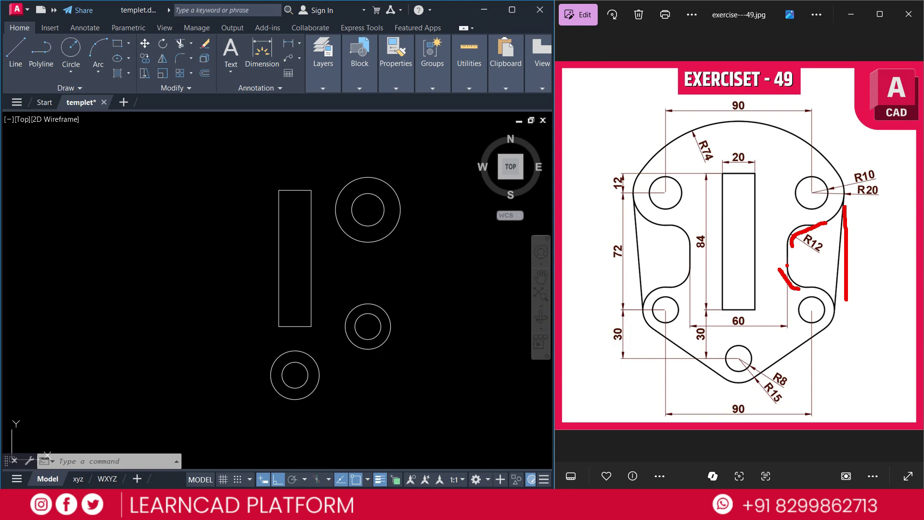
pyautogui.moveTo(787, 265); pyautogui.dragTo(787, 226)
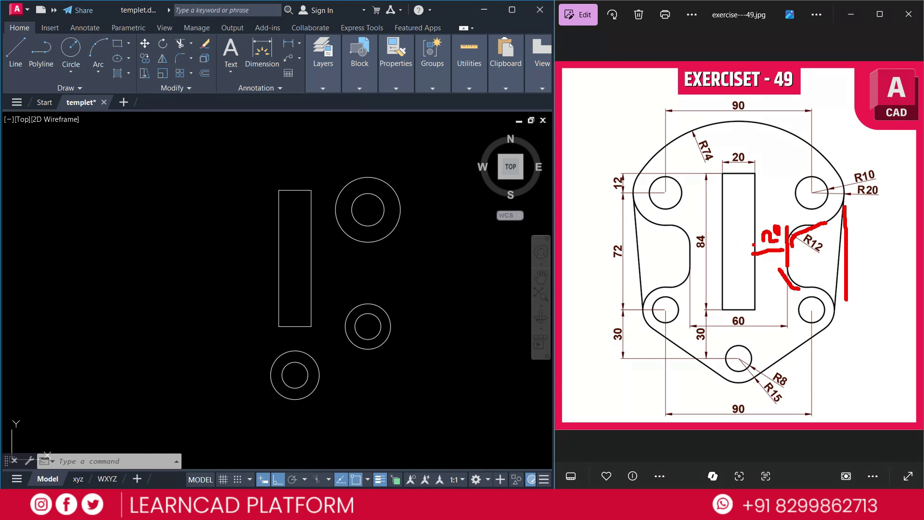
pyautogui.press('Escape')
pyautogui.press('Escape')
pyautogui.press('Escape')
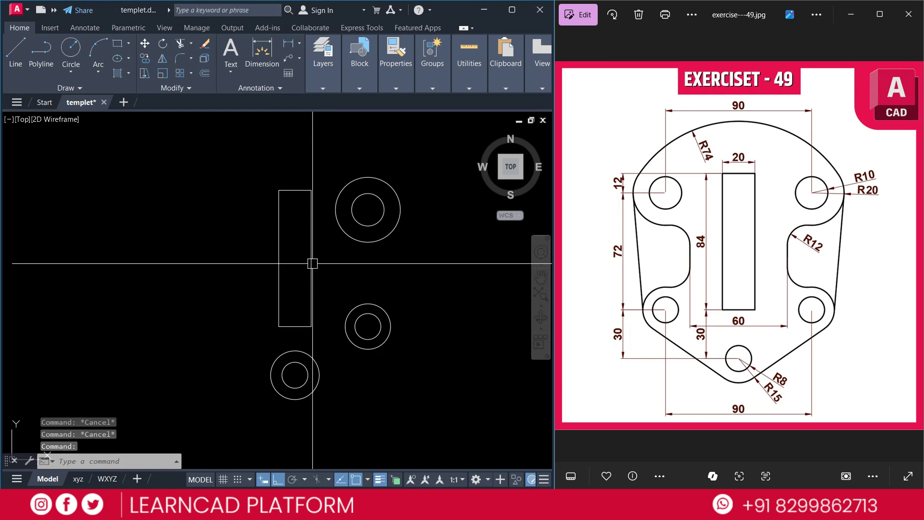
# Step: Explode the rectangle into separate lines
pyautogui.click(310, 264)
pyautogui.write('x')
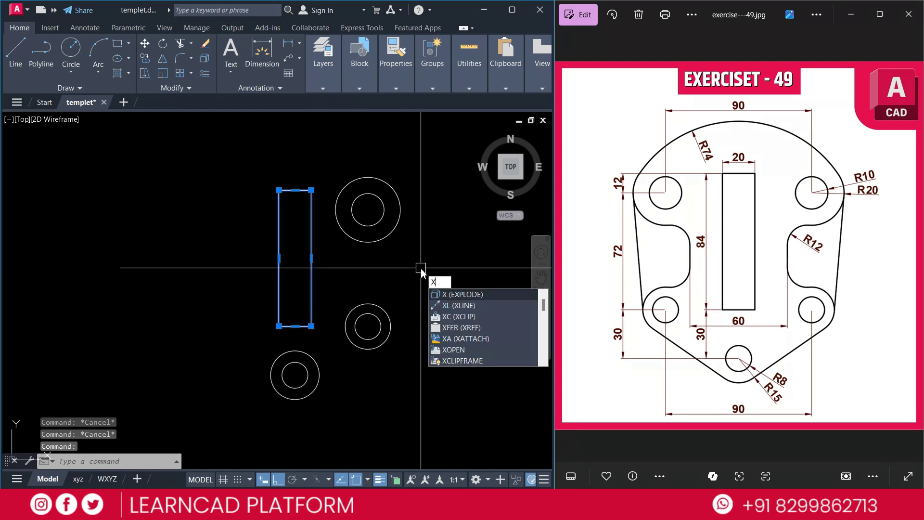
pyautogui.press('Return')
# Step: Offset the rectangle's right edge 20 units to the right
pyautogui.write('o')
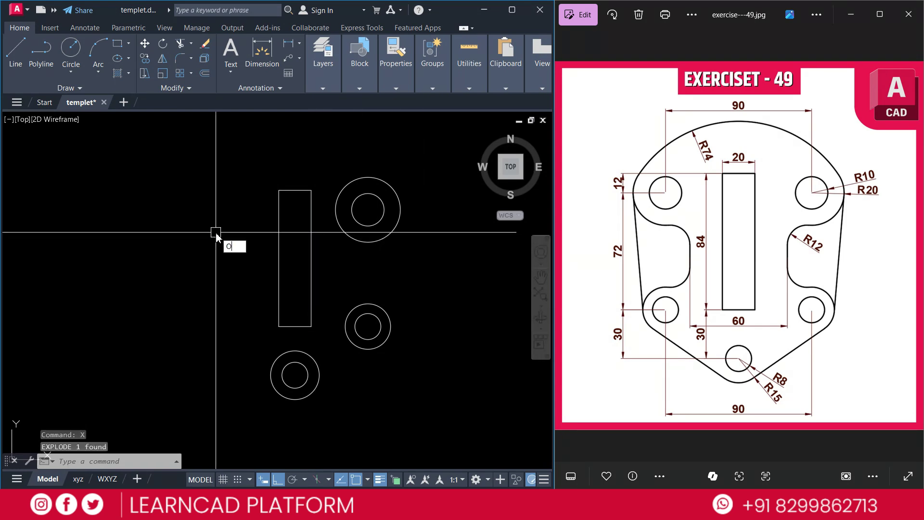
pyautogui.press('Return')
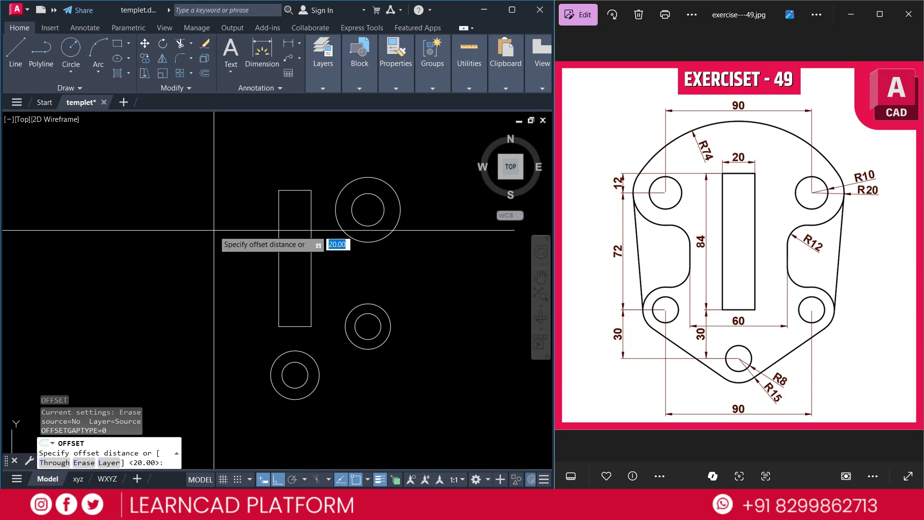
pyautogui.press('Return')
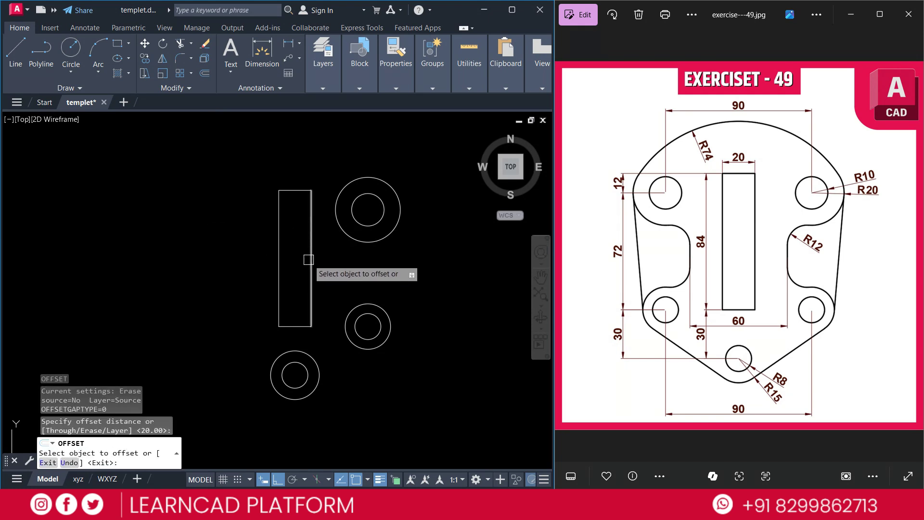
pyautogui.click(309, 259)
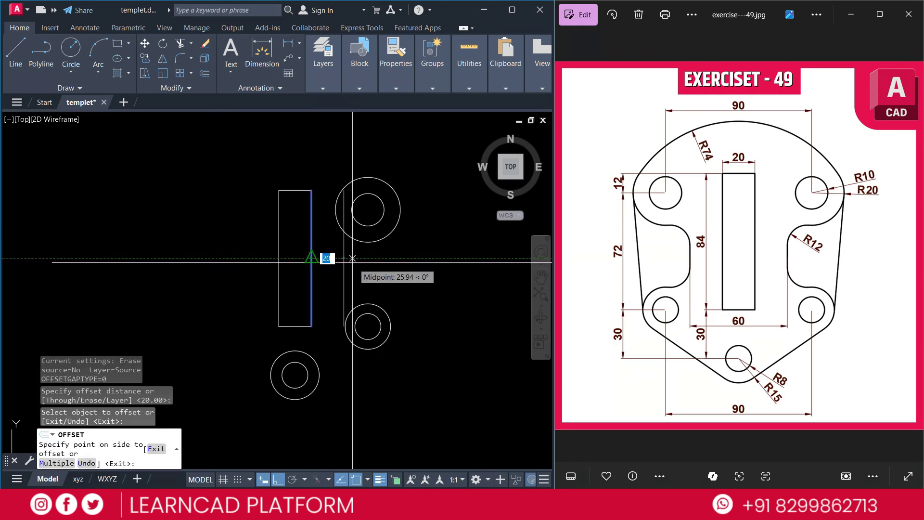
pyautogui.click(358, 264)
pyautogui.press('Escape')
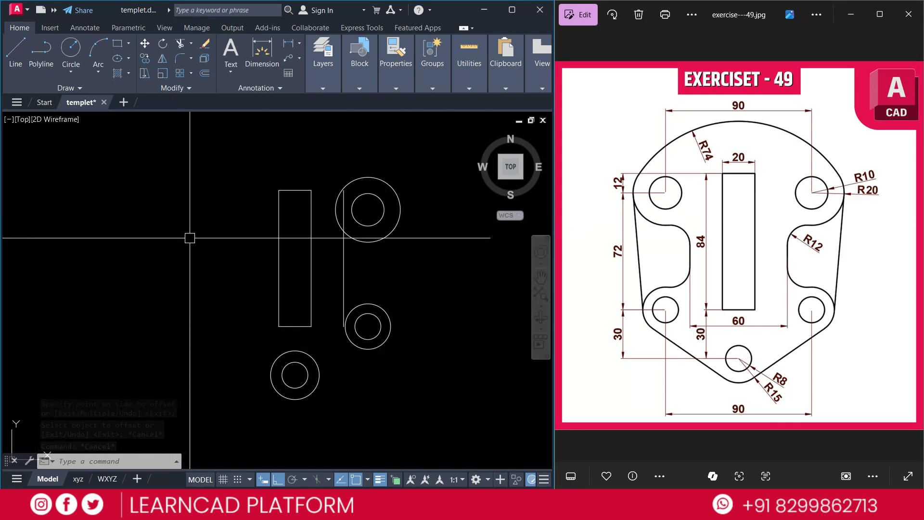
# Step: Start FILLET with radius 12 in Multiple mode
pyautogui.write('f')
pyautogui.press('Return')
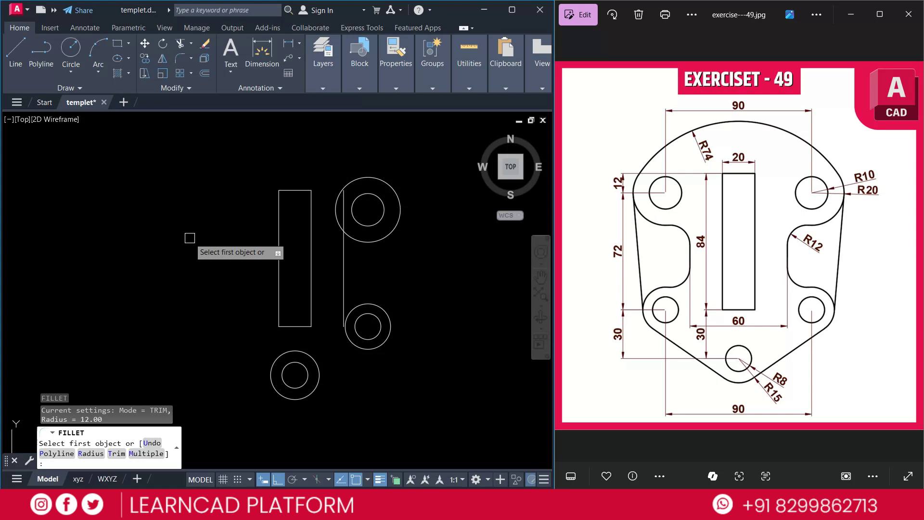
pyautogui.write('r')
pyautogui.press('Return')
pyautogui.write('1')
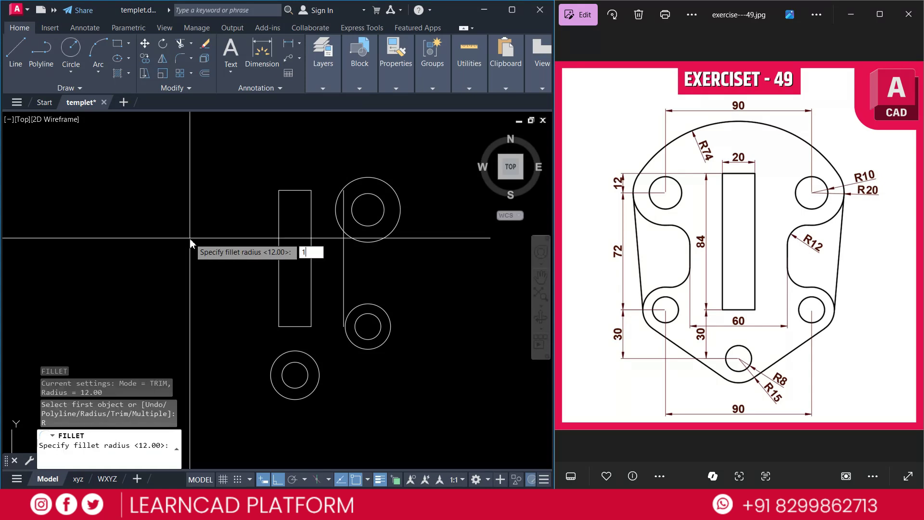
pyautogui.write('2')
pyautogui.press('Return')
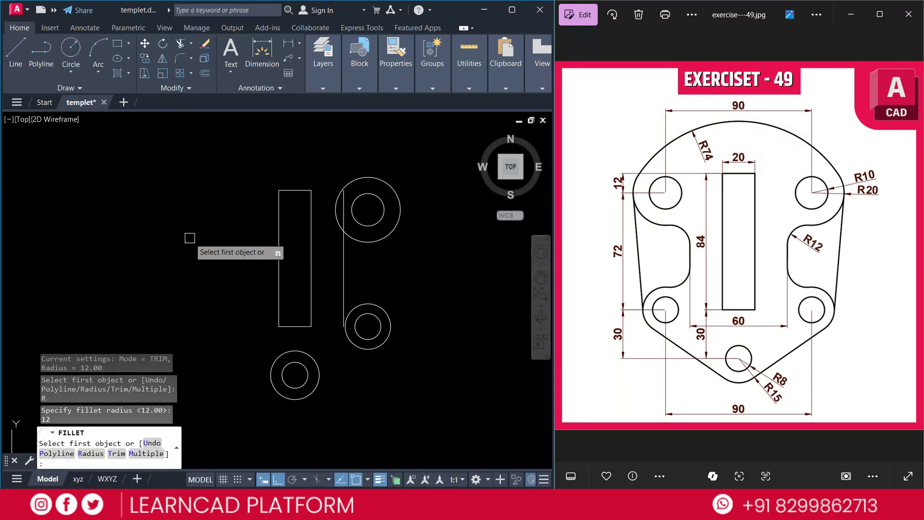
pyautogui.write('m')
pyautogui.press('Return')
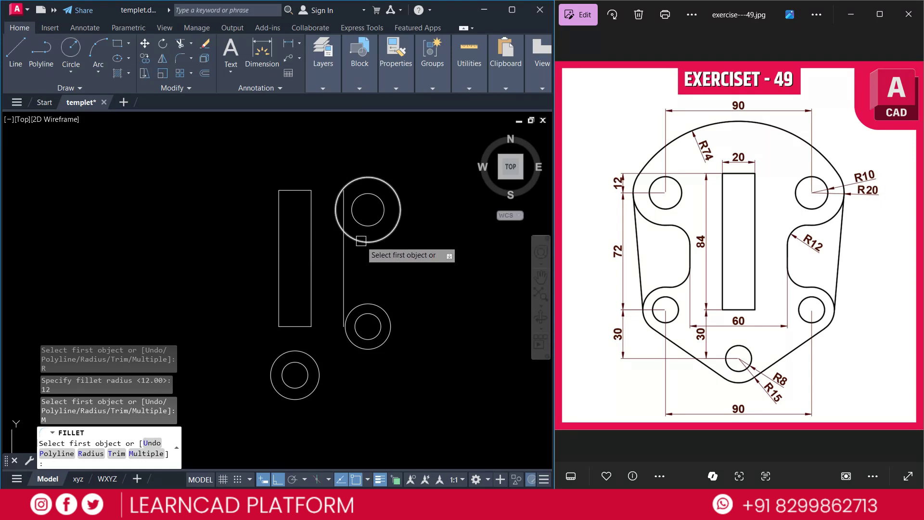
# Step: Fillet the upper circle to the offset line and the line to the lower circle
pyautogui.click(362, 241)
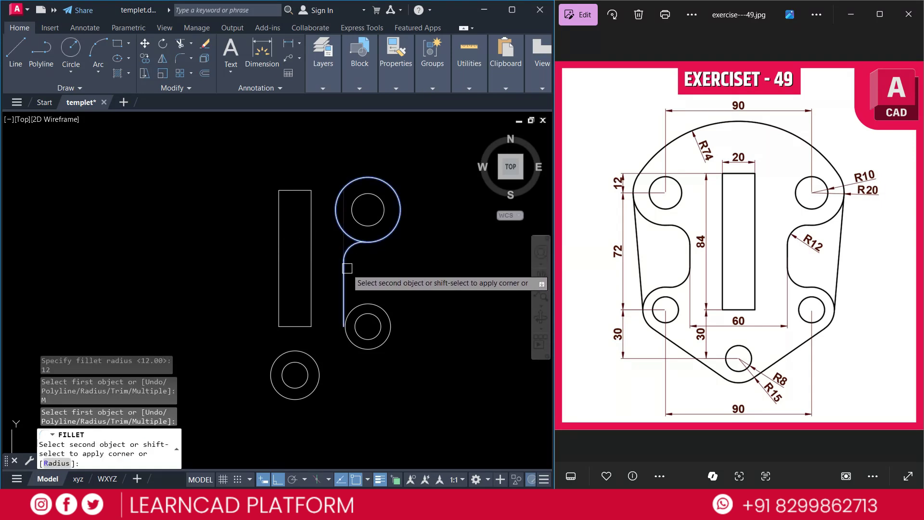
pyautogui.click(343, 282)
pyautogui.click(343, 282)
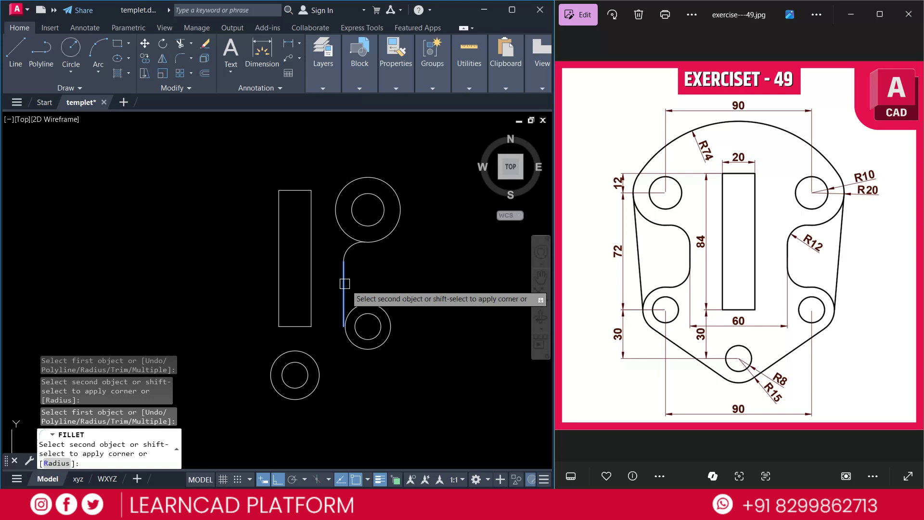
pyautogui.click(376, 307)
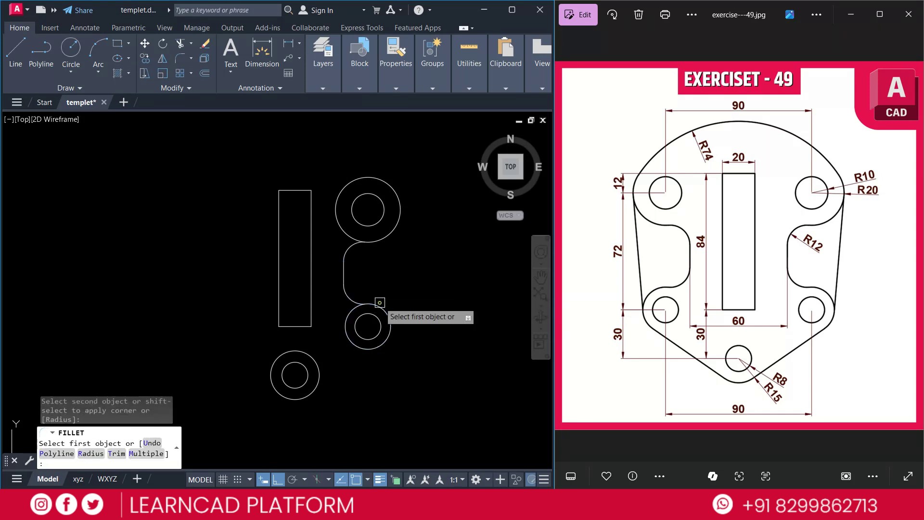
pyautogui.press('Escape')
pyautogui.press('Escape')
pyautogui.press('Escape')
pyautogui.press('Escape')
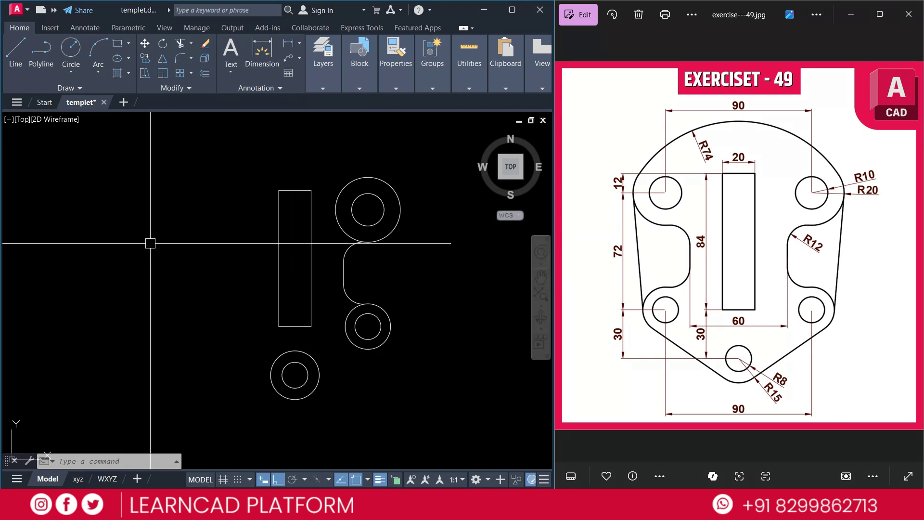
# Step: Restrict object snaps to Tangent only
pyautogui.write('os')
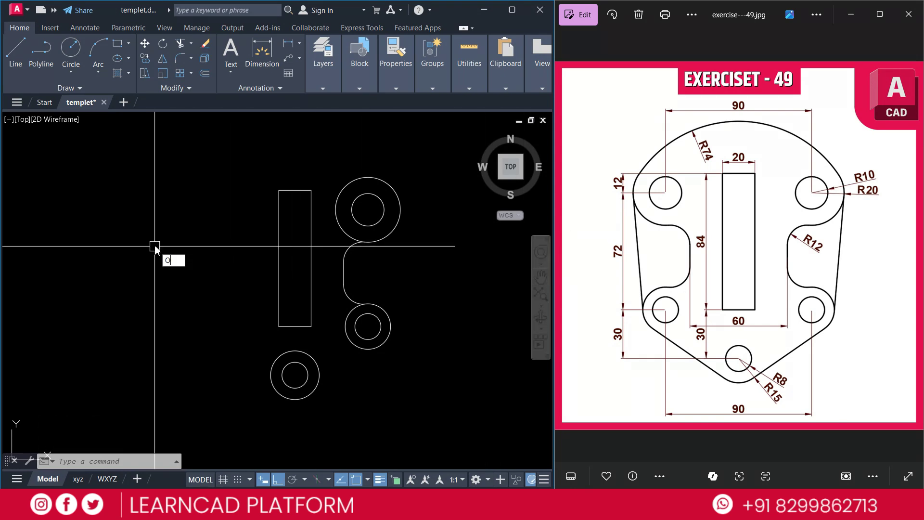
pyautogui.press('Return')
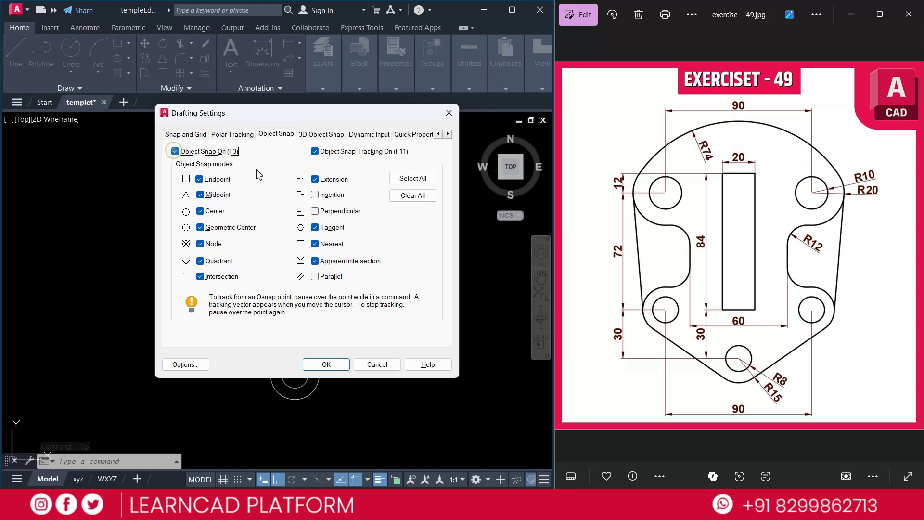
pyautogui.click(415, 197)
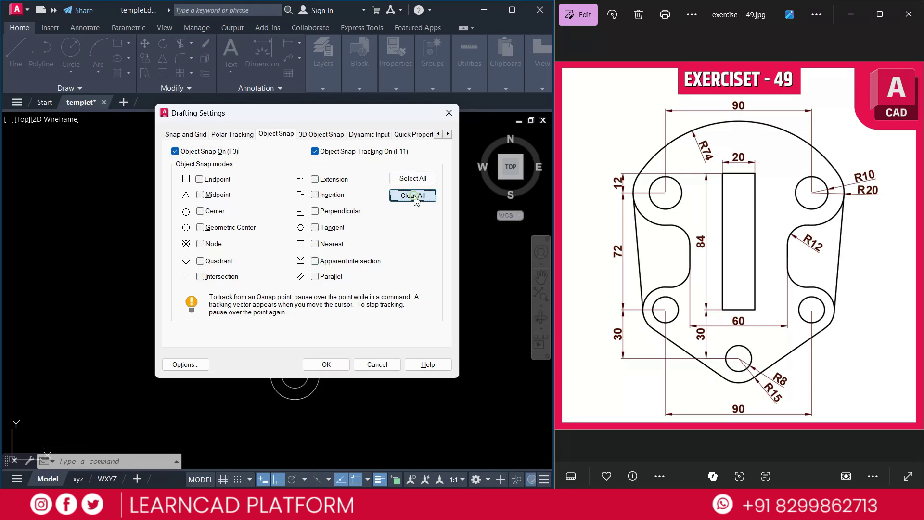
pyautogui.click(315, 228)
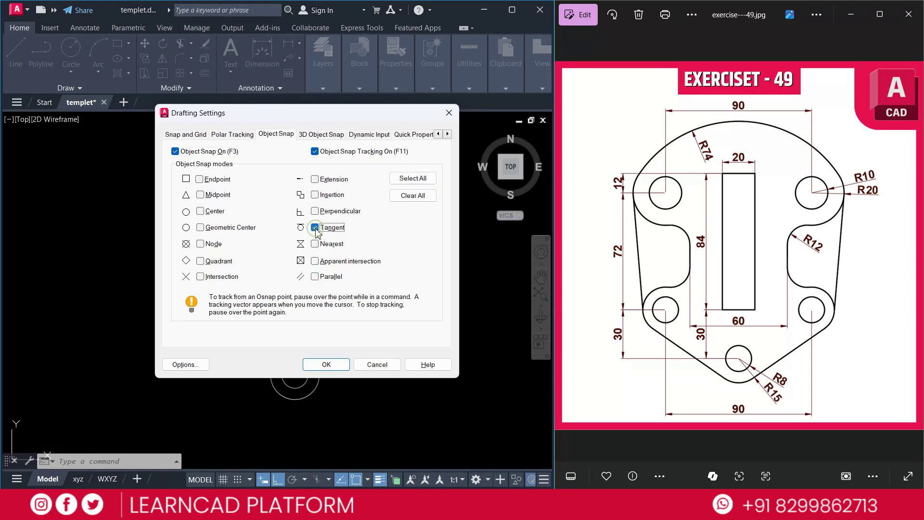
pyautogui.click(326, 364)
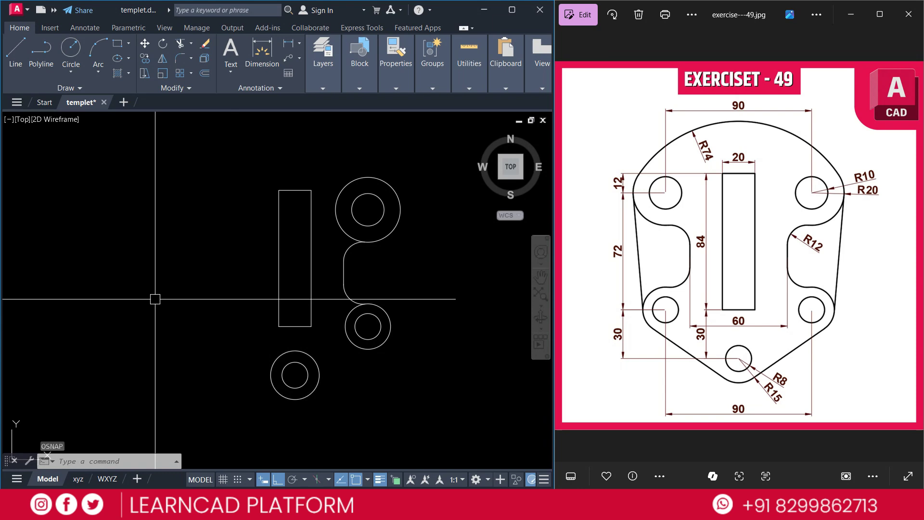
# Step: Draw tangent lines from the bottom circle to the lower-right hole and up to the upper circle
pyautogui.write('L')
pyautogui.press('Return')
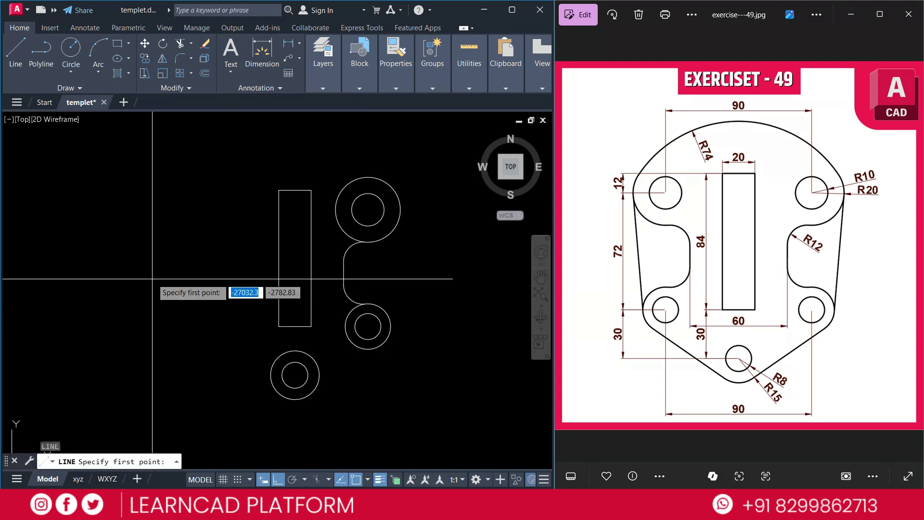
pyautogui.click(301, 398)
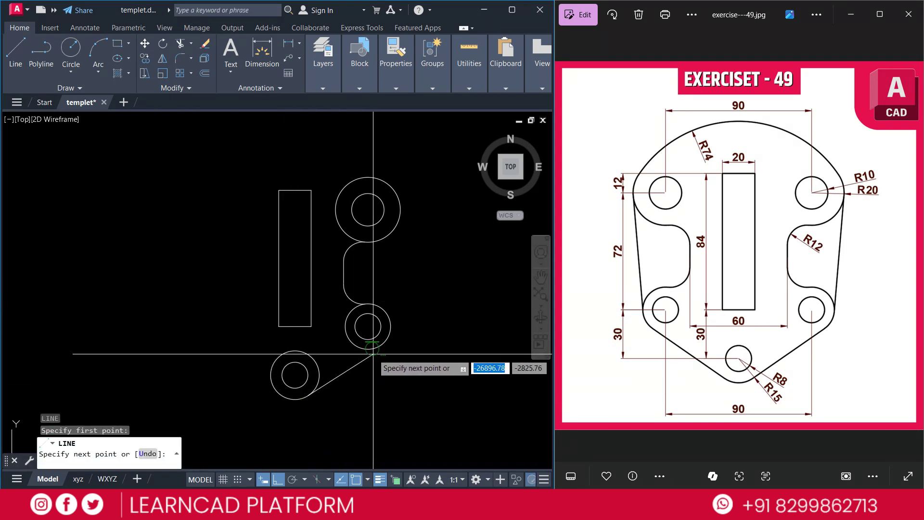
pyautogui.click(364, 323)
pyautogui.press('Return')
pyautogui.press('Return')
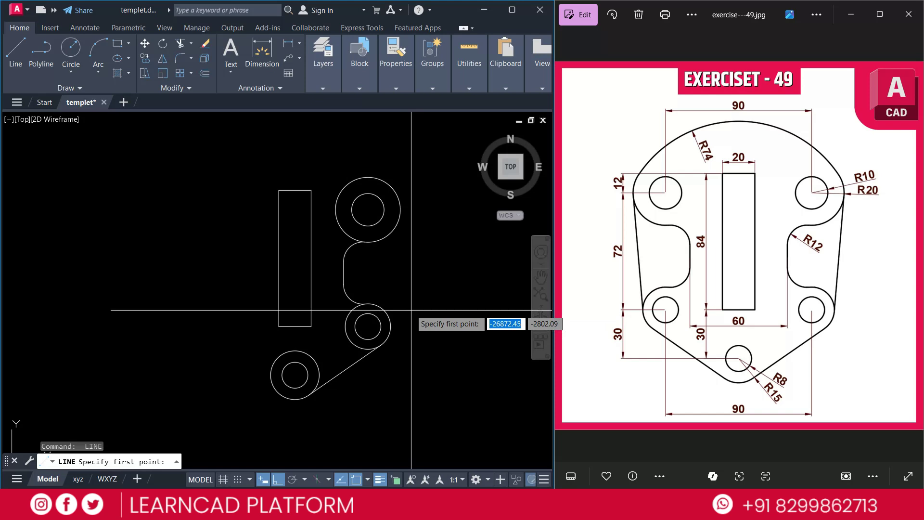
pyautogui.click(394, 322)
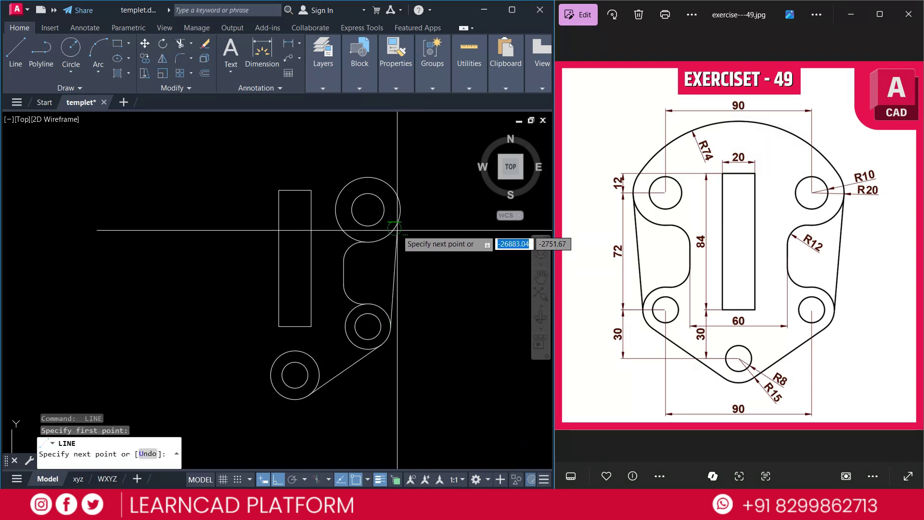
pyautogui.click(399, 212)
pyautogui.press('Escape')
# Step: Turn every object snap mode back on in Drafting Settings
pyautogui.write('OS')
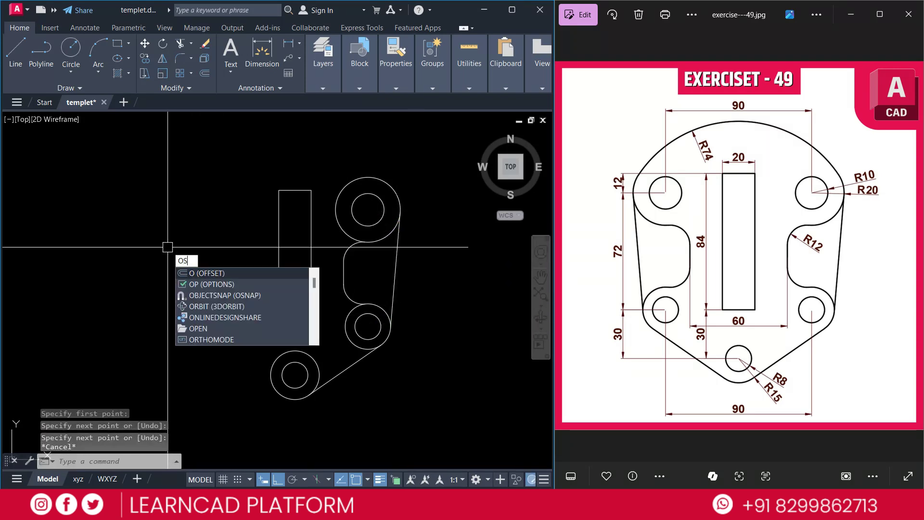
pyautogui.press('Return')
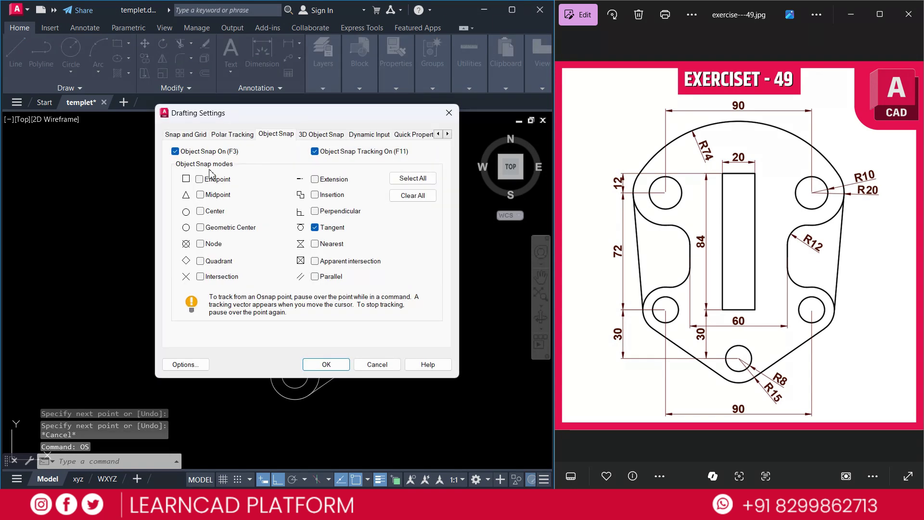
pyautogui.click(398, 179)
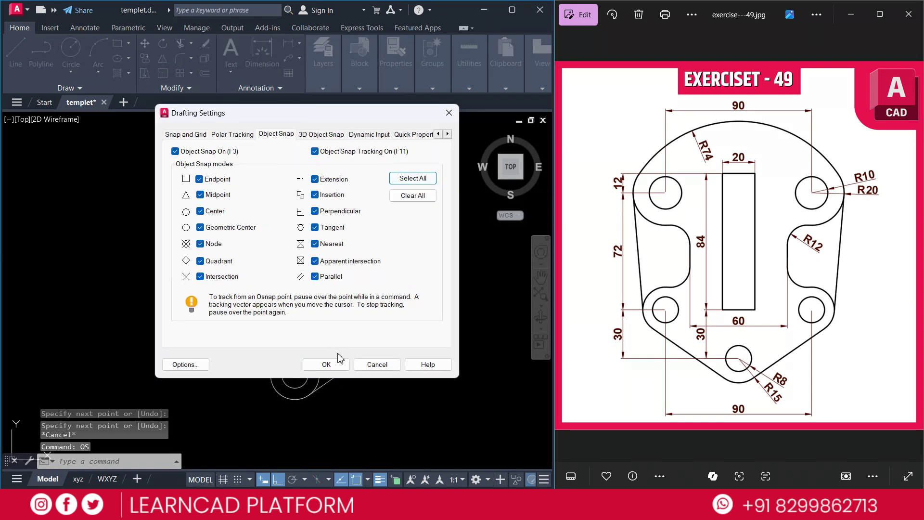
pyautogui.click(325, 365)
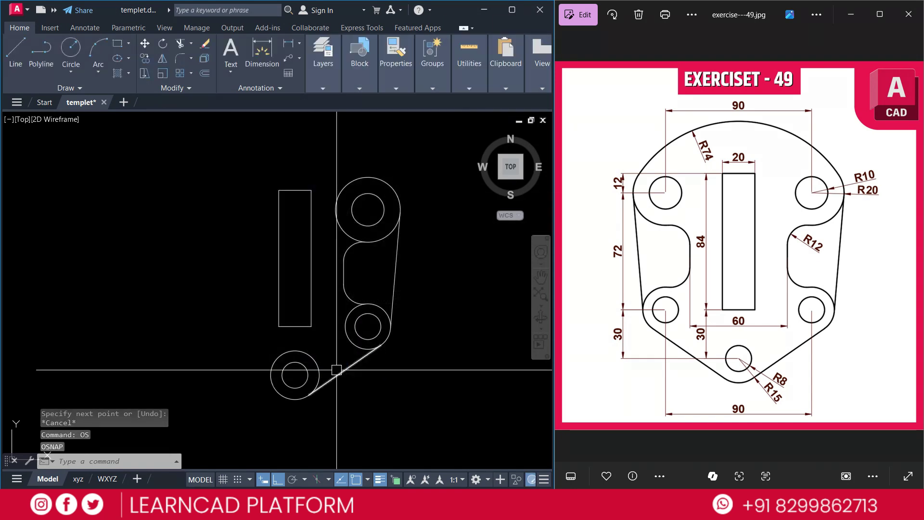
# Step: Select the right-half holes, fillets and tangent lines, excluding the rectangle
pyautogui.click(288, 146)
pyautogui.click(423, 383)
pyautogui.click(231, 320)
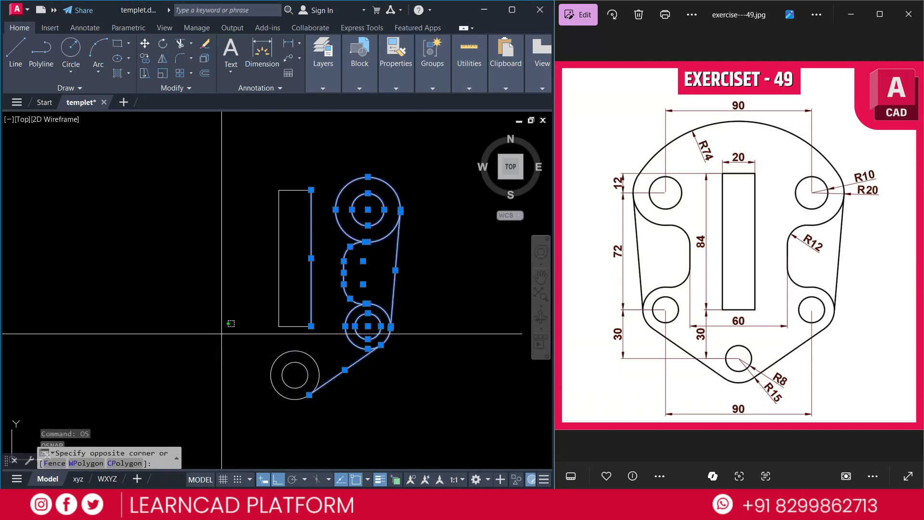
pyautogui.click(373, 434)
pyautogui.keyDown('shift'); pyautogui.click(310, 264); pyautogui.keyUp('shift')
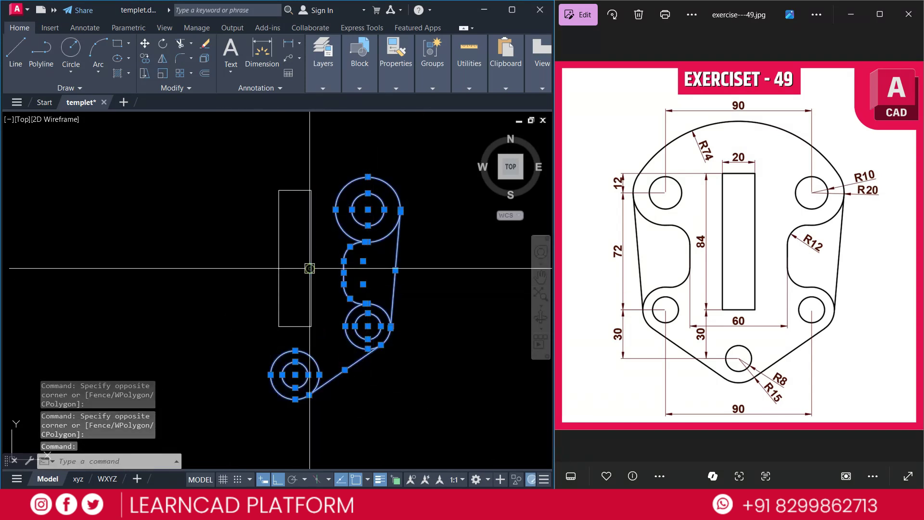
# Step: Mirror the selection about a vertical line through the rectangle's midpoint, keeping the originals
pyautogui.write('mi')
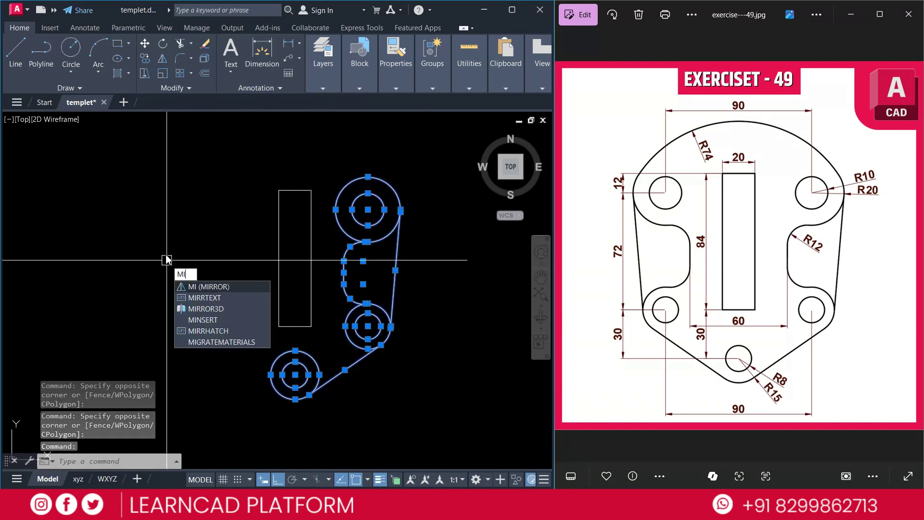
pyautogui.press('Return')
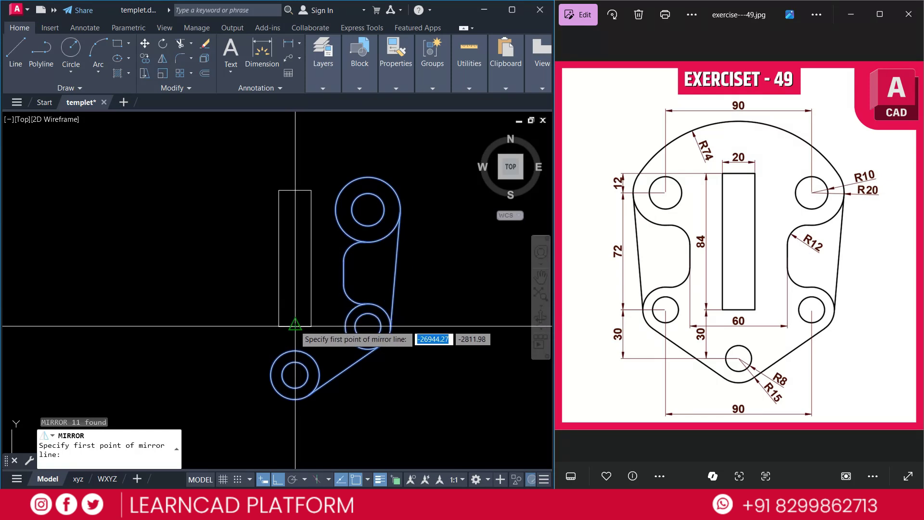
pyautogui.click(295, 326)
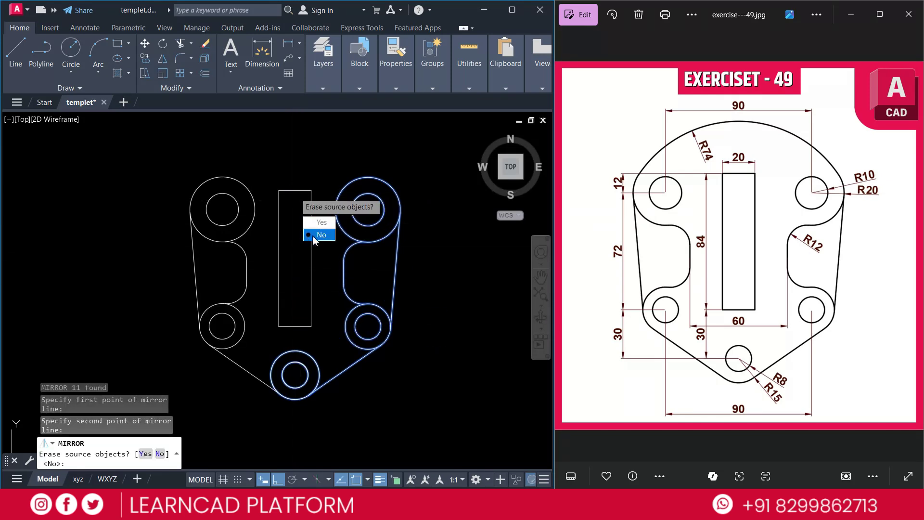
pyautogui.click(313, 235)
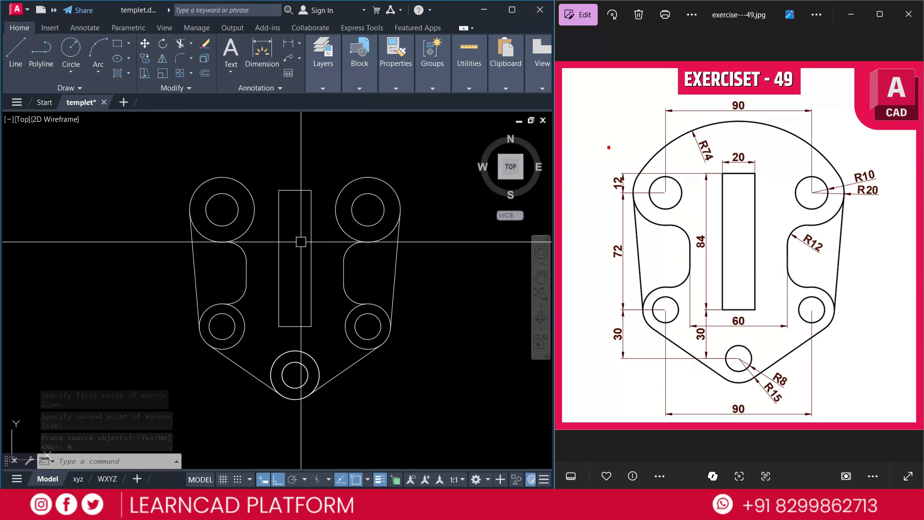
pyautogui.moveTo(667, 146); pyautogui.dragTo(716, 129)
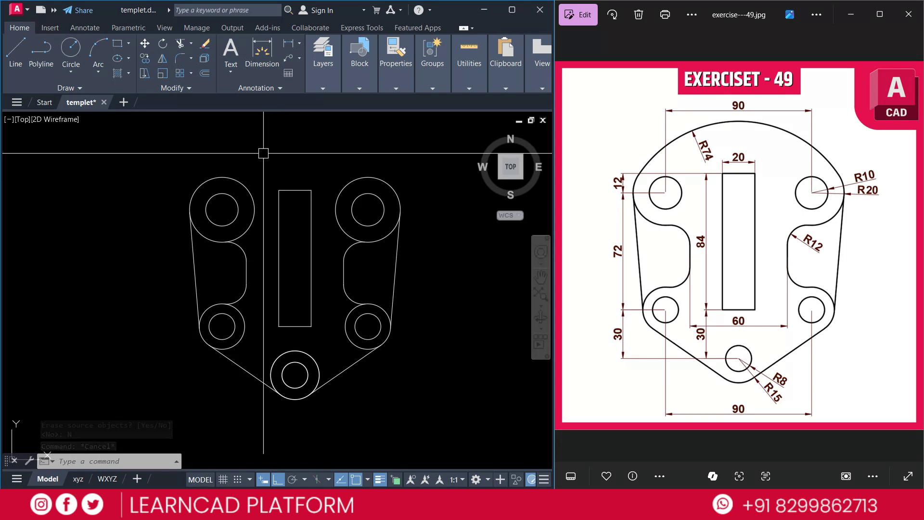
# Step: Draw a radius-74 circle tangent to the upper-left and upper-right outer circles using TTR
pyautogui.write('c')
pyautogui.press('Return')
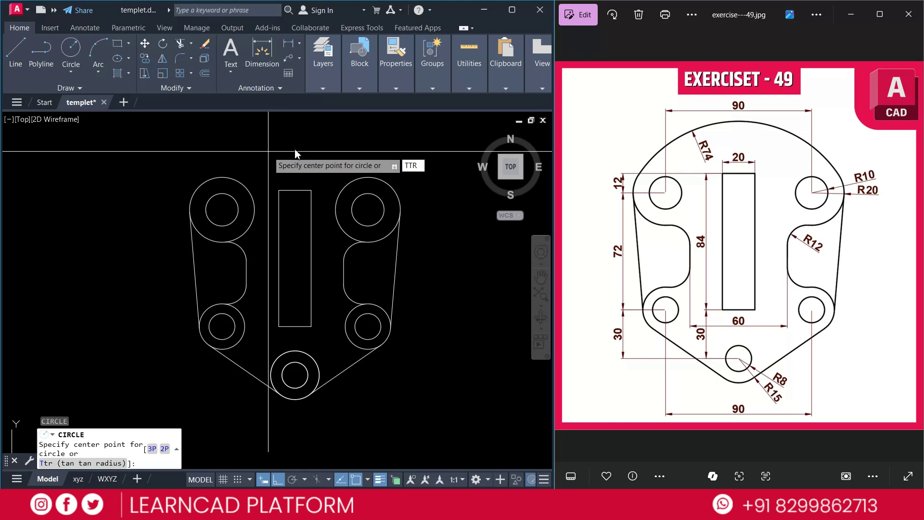
pyautogui.press('Return')
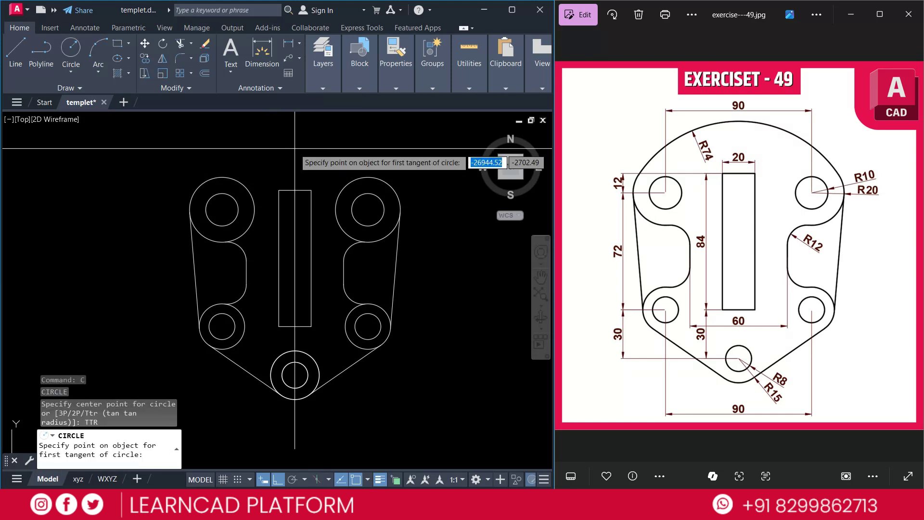
pyautogui.click(193, 184)
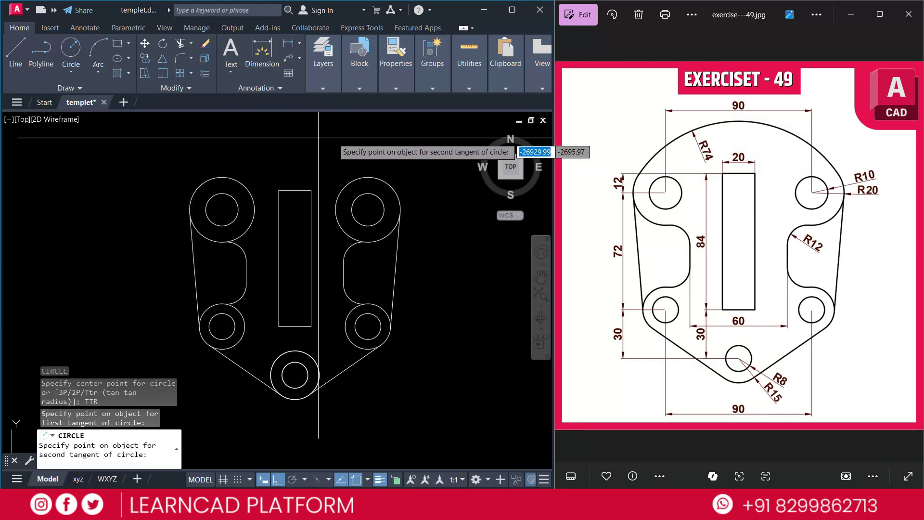
pyautogui.click(383, 180)
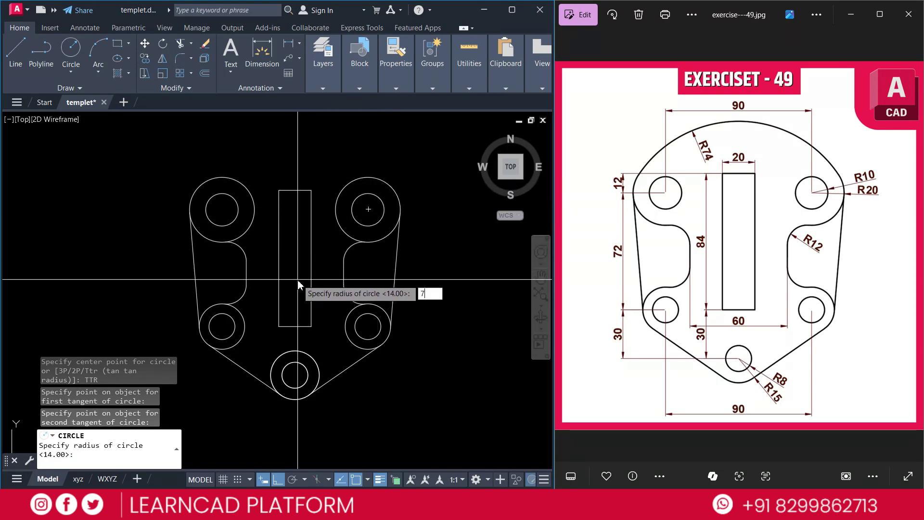
pyautogui.write('74')
pyautogui.press('Return')
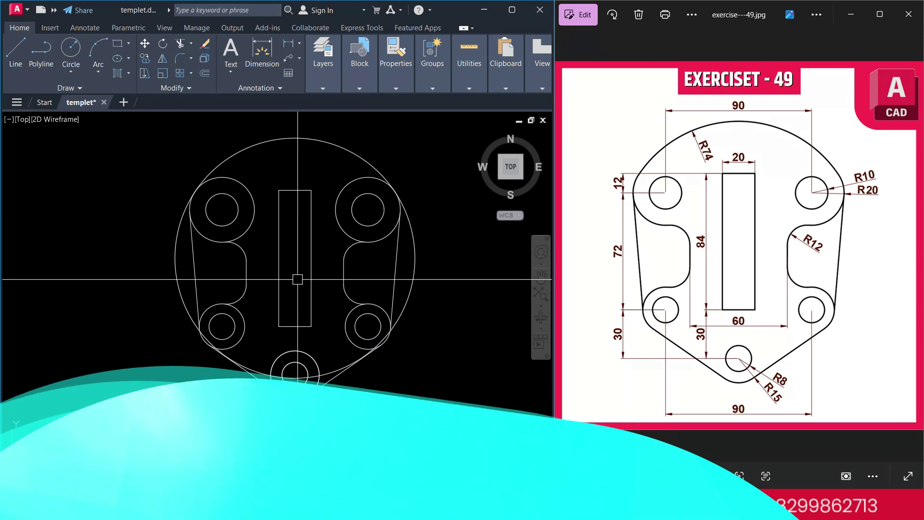
# Step: Trim the R74 circle outside the right tangent line and erase its leftover bottom arc
pyautogui.press('Escape')
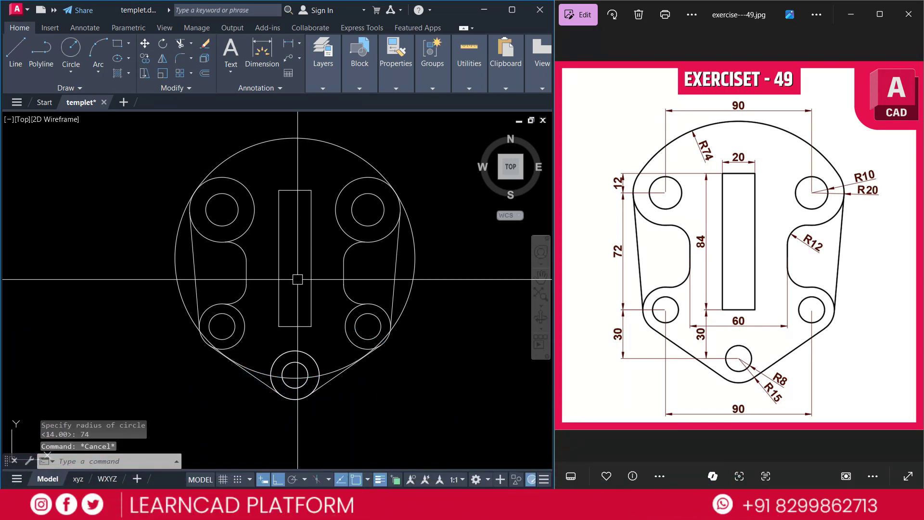
pyautogui.write('tr')
pyautogui.press('Return')
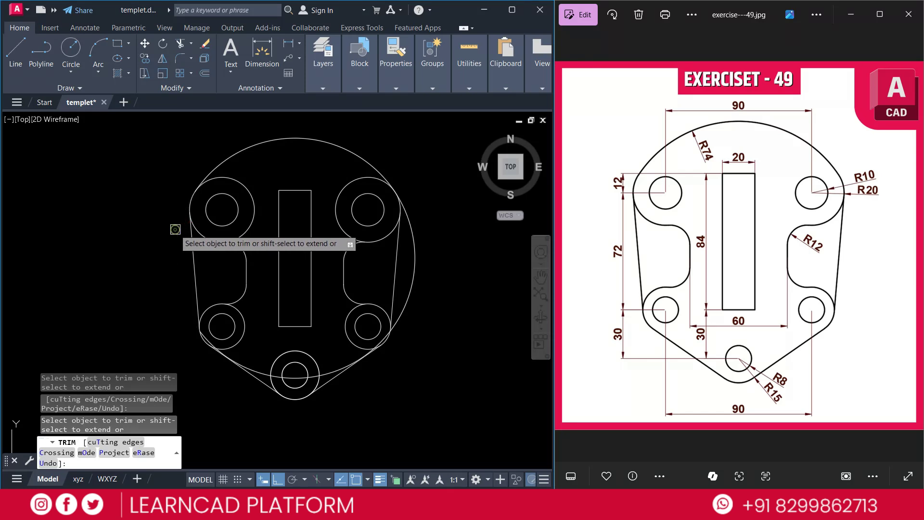
pyautogui.click(412, 260)
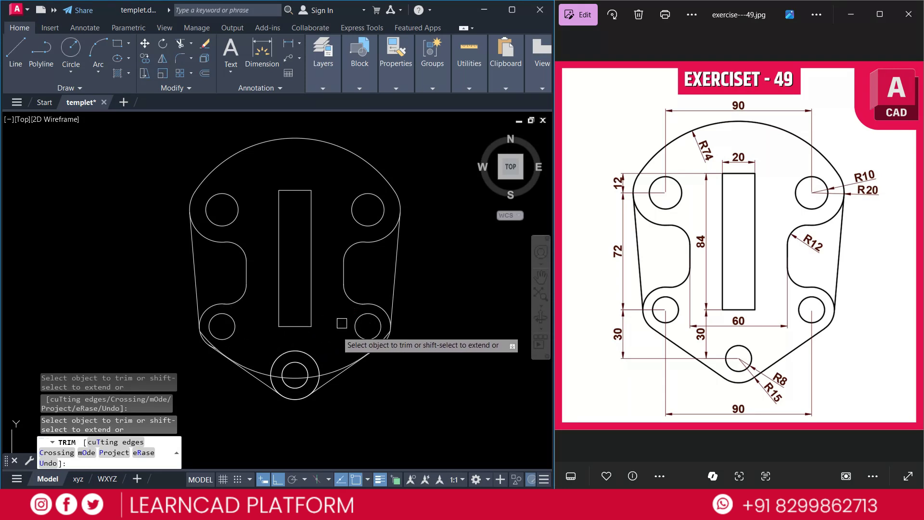
pyautogui.press('Escape')
pyautogui.click(330, 369)
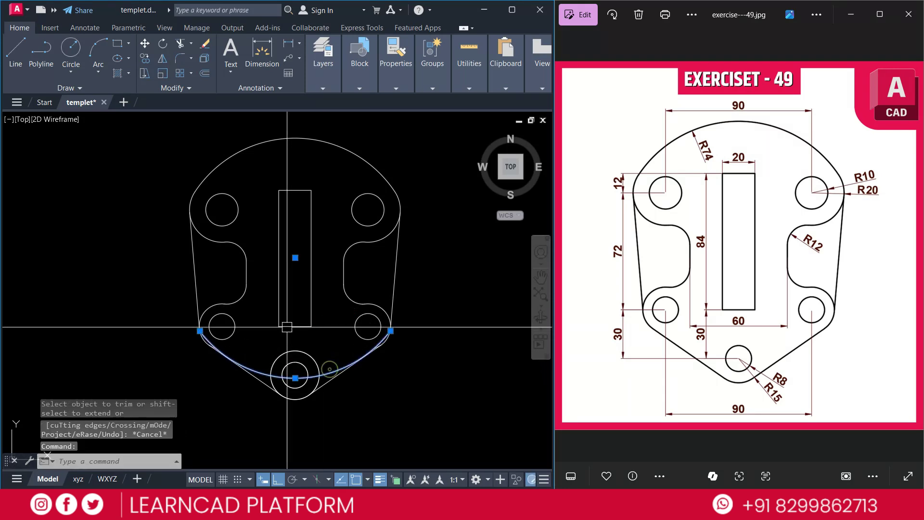
pyautogui.write('e')
pyautogui.press('Return')
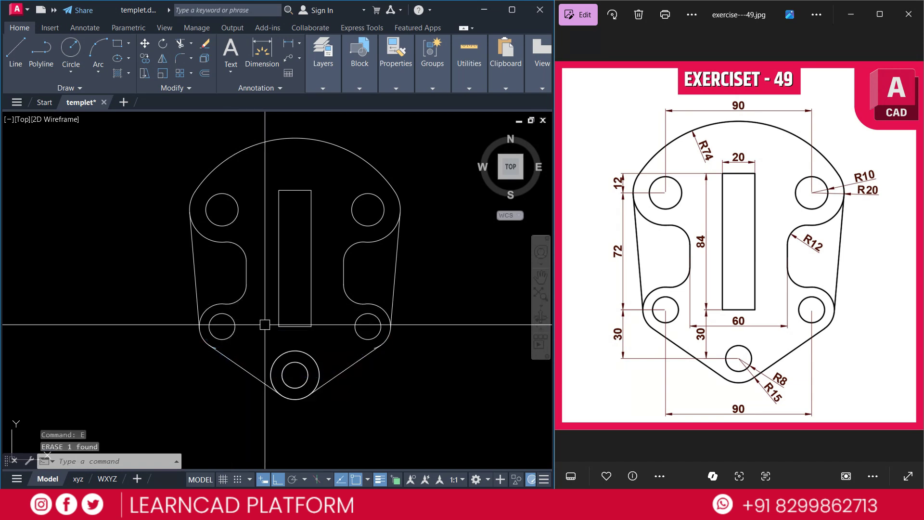
# Step: Trim the remaining overlapping circle segments from the plate outline
pyautogui.write('tr')
pyautogui.press('Return')
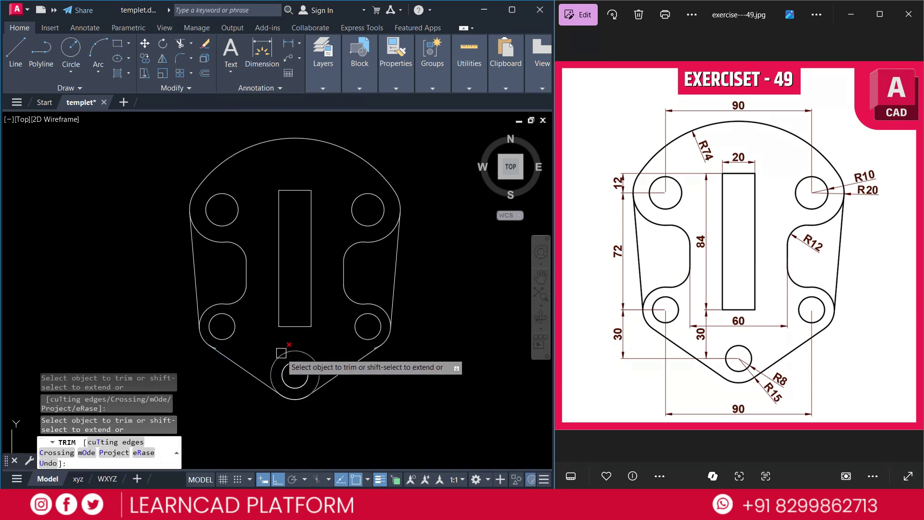
pyautogui.scroll(6, 222, 347)
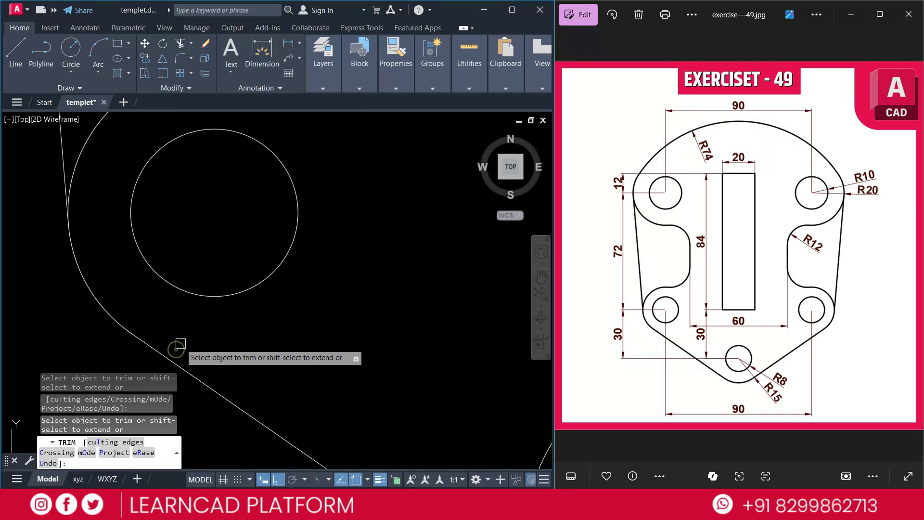
pyautogui.scroll(-6, 182, 344)
pyautogui.scroll(5, 417, 347)
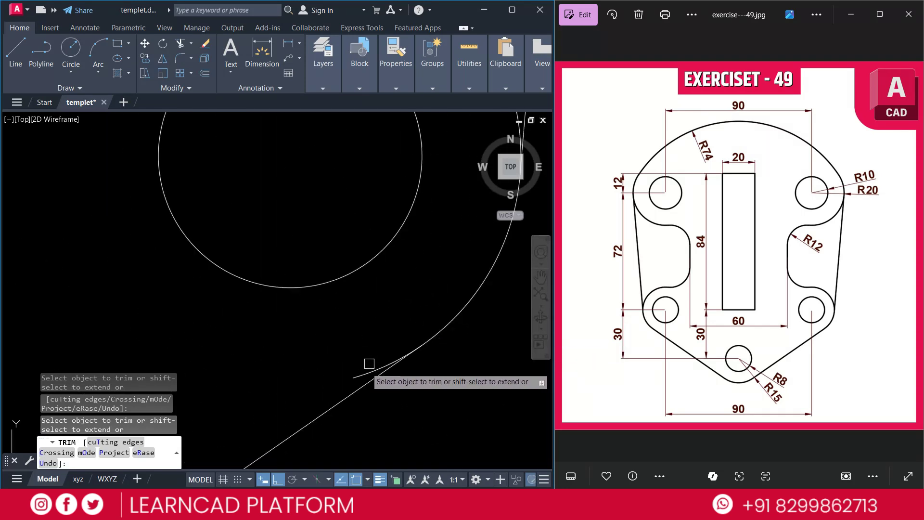
pyautogui.scroll(-7, 369, 379)
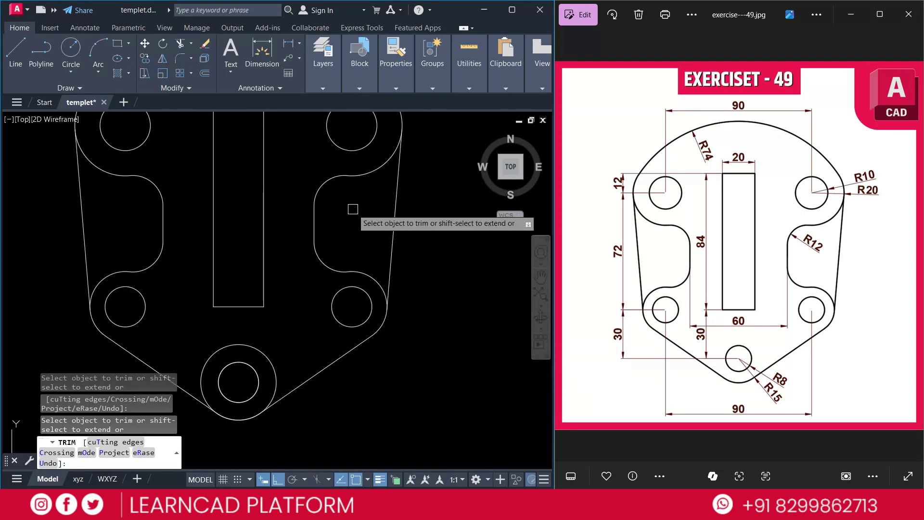
pyautogui.moveTo(203, 274)
pyautogui.mouseDown(button='middle')
pyautogui.moveTo(379, 252)
pyautogui.moveTo(382, 288)
pyautogui.mouseUp(button='middle')
pyautogui.press('Escape')
pyautogui.press('Escape')
pyautogui.press('Escape')
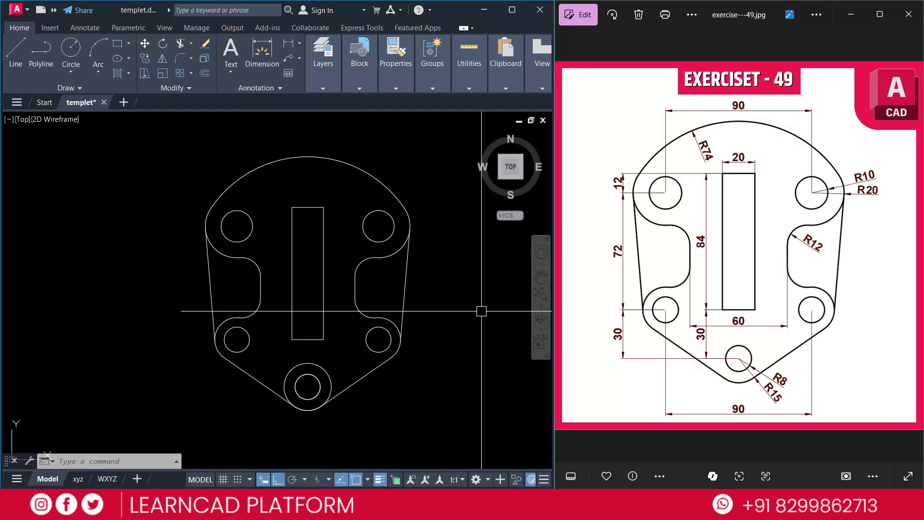
# Step: Give the plate outline and holes, excluding the vertical centreline, a 0.30 mm lineweight
pyautogui.click(146, 126)
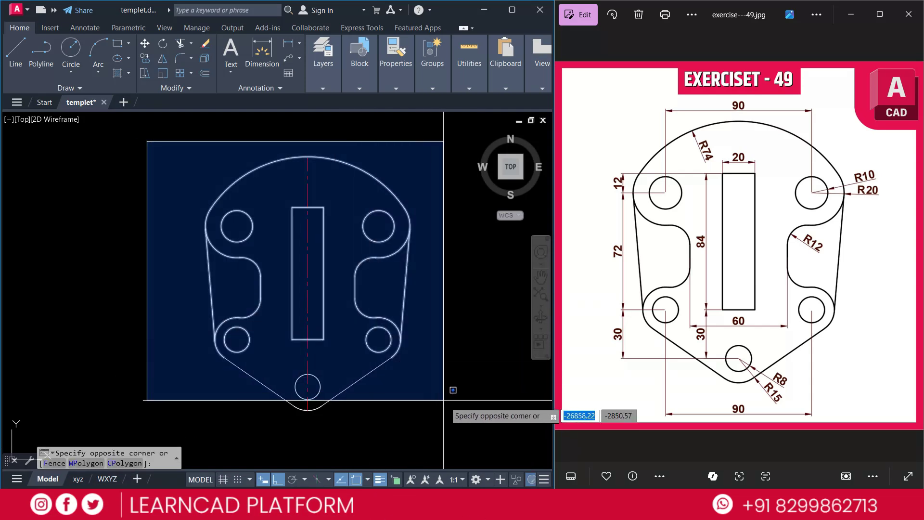
pyautogui.click(461, 427)
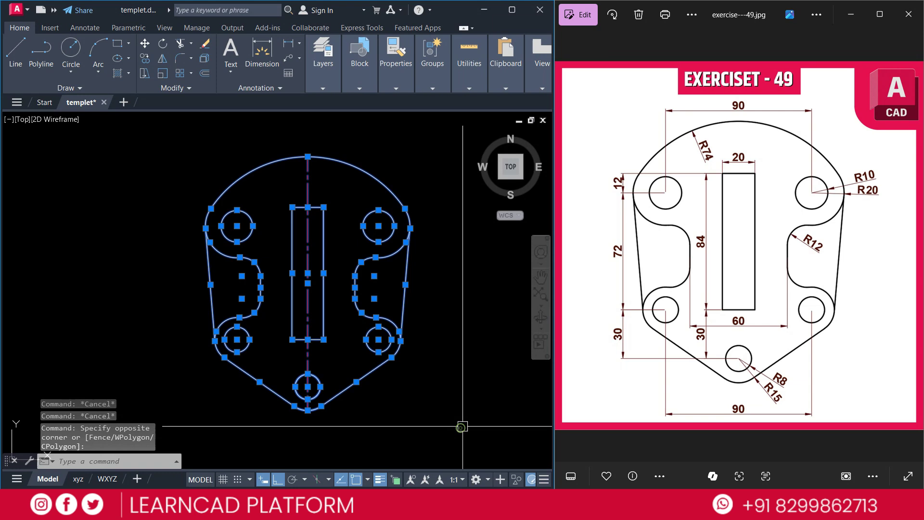
pyautogui.keyDown('shift'); pyautogui.click(308, 299); pyautogui.keyUp('shift')
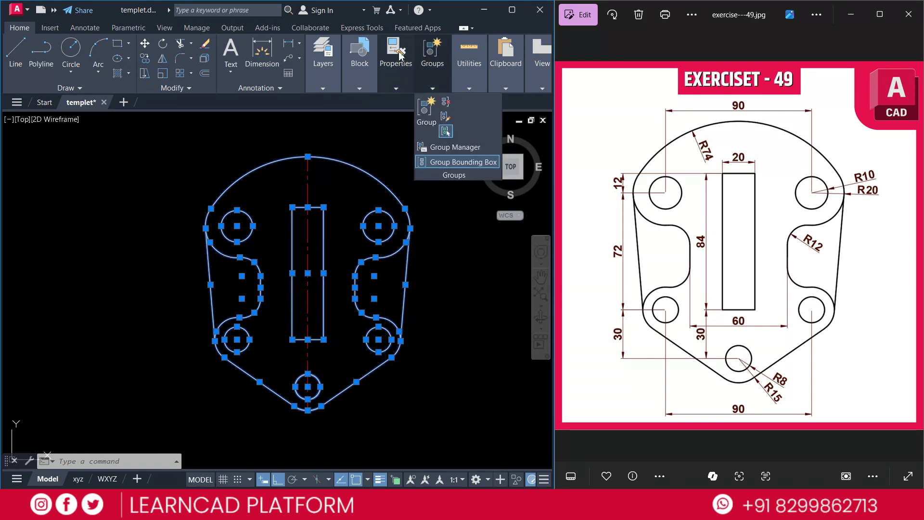
pyautogui.moveTo(394, 80)
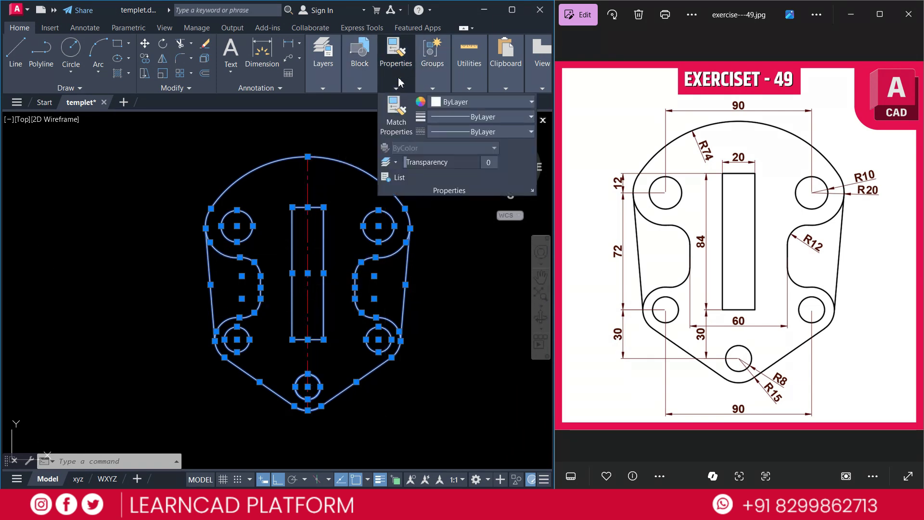
pyautogui.click(466, 118)
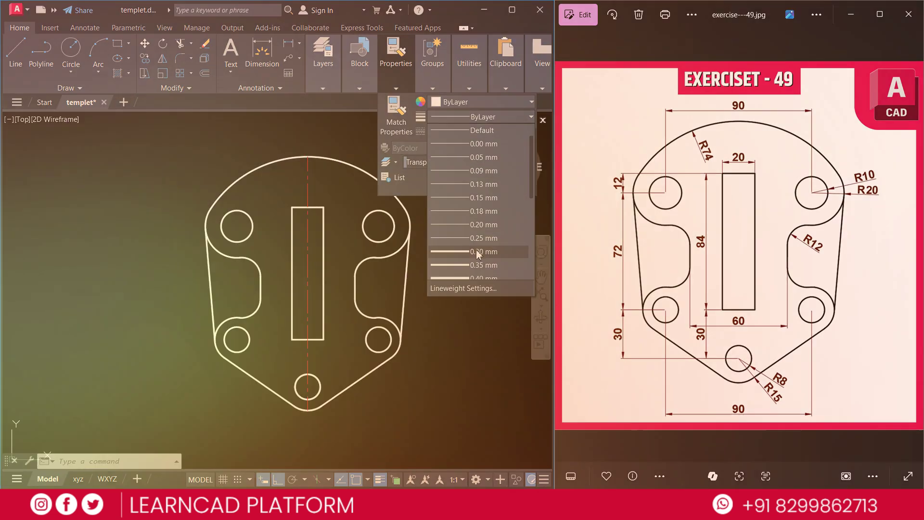
pyautogui.press('Escape')
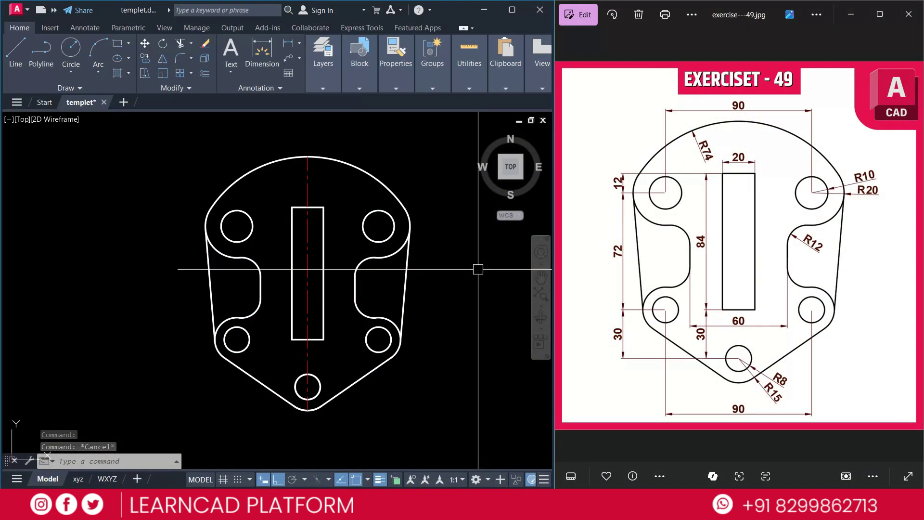